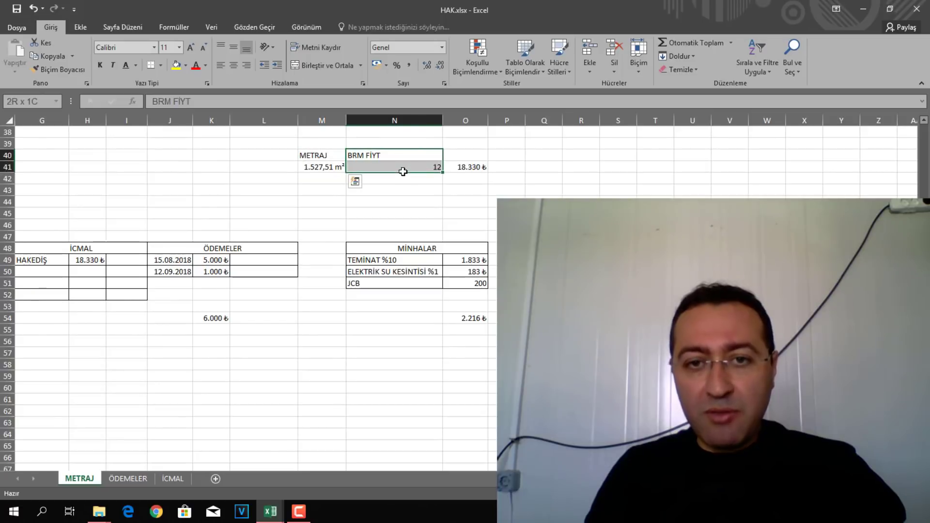
pyautogui.click(478, 167)
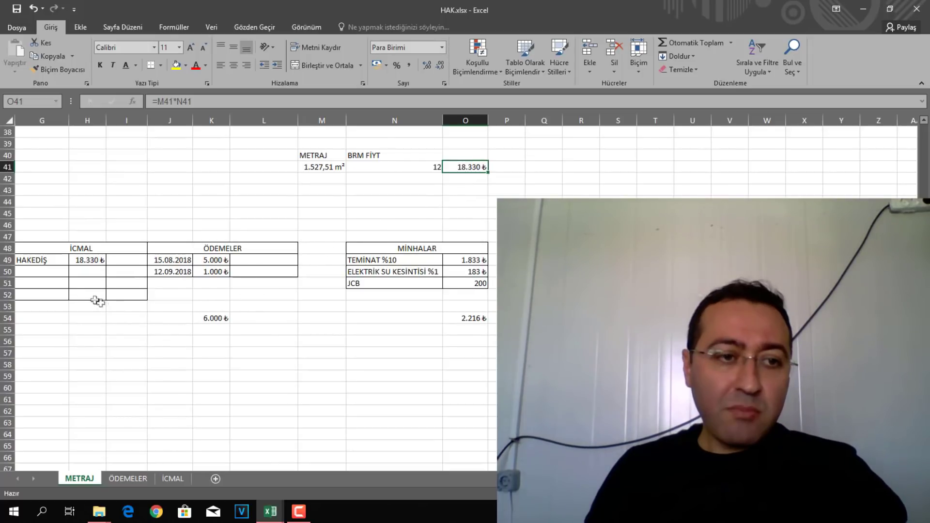
pyautogui.moveTo(45, 265); pyautogui.dragTo(475, 310)
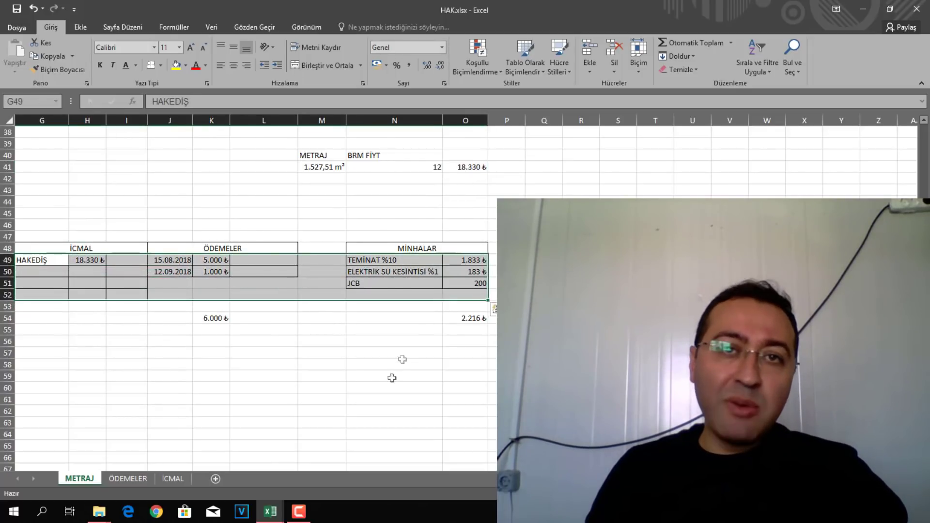
pyautogui.click(386, 373)
# Make the İCMAL, ÖDEMELER and MİNHALAR table headings bold.
pyautogui.click(124, 252)
pyautogui.keyDown('ctrl'); pyautogui.click(223, 248); pyautogui.keyUp('ctrl')
pyautogui.keyDown('ctrl'); pyautogui.click(412, 250); pyautogui.keyUp('ctrl')
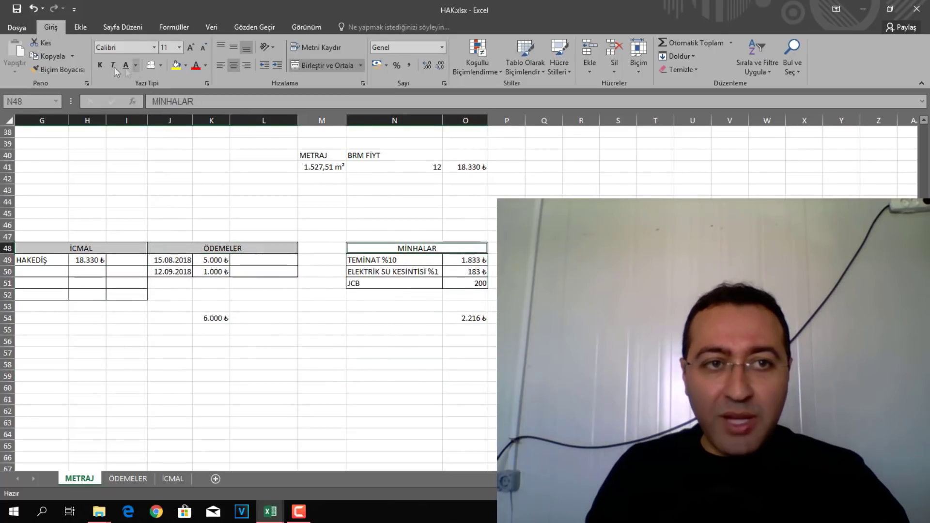
pyautogui.click(99, 65)
pyautogui.click(226, 212)
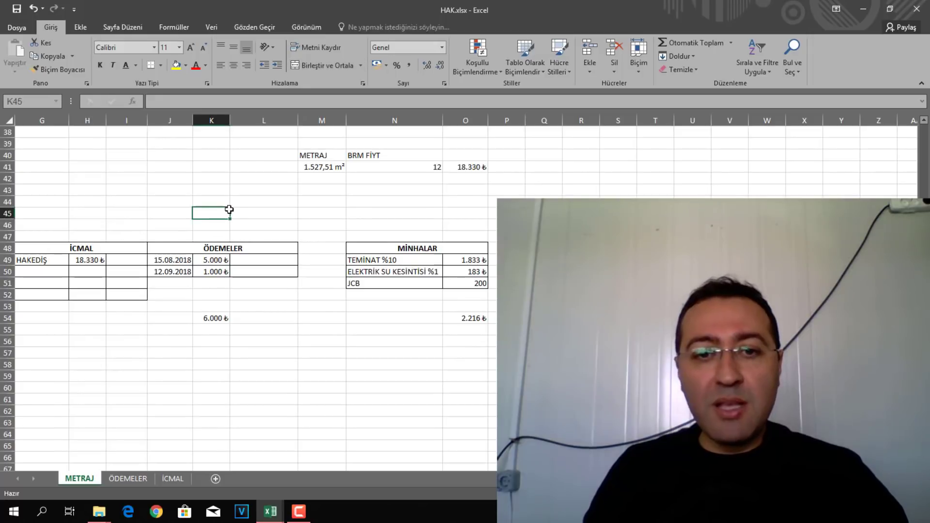
# Examine the MİNHALAR deduction rows, the ÖDEMELER payments, the totals beneath both tables and the HAKEDİŞ amount in the İCMAL table.
pyautogui.click(384, 328)
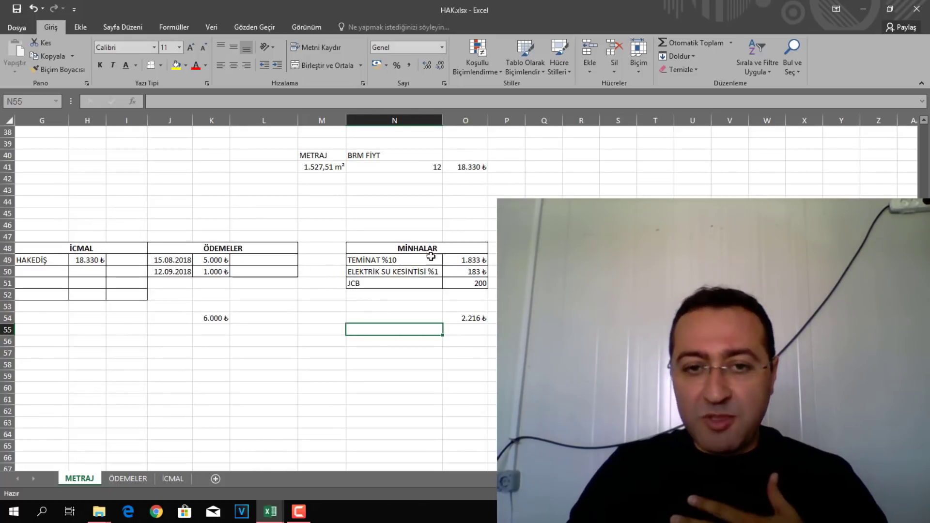
pyautogui.moveTo(395, 261); pyautogui.dragTo(467, 264)
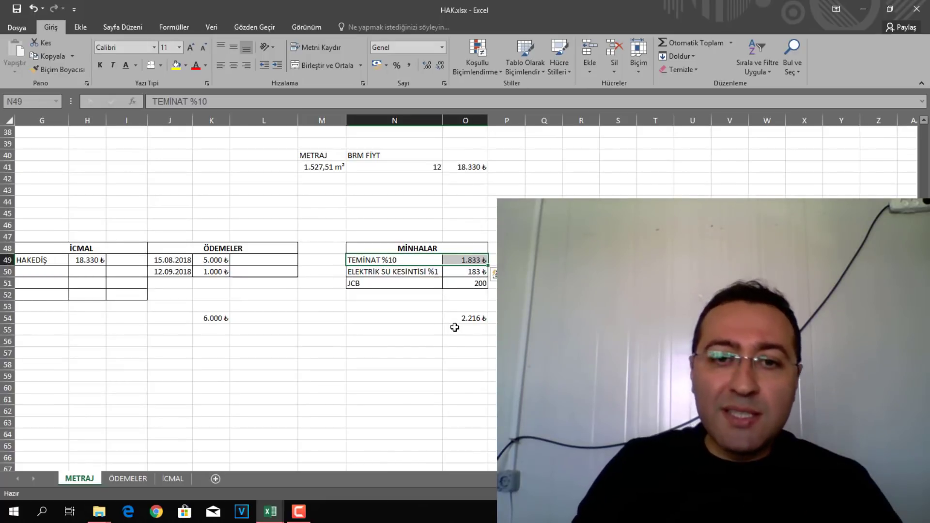
pyautogui.click(449, 345)
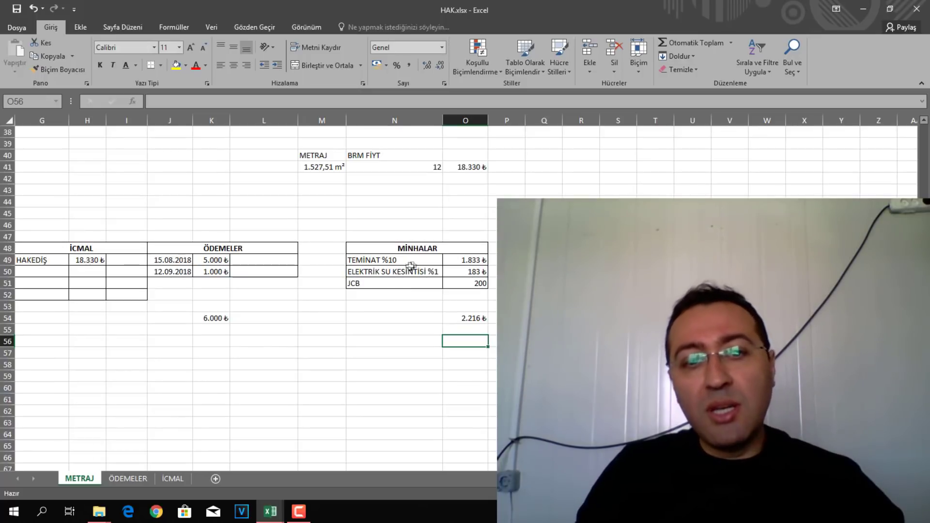
pyautogui.moveTo(409, 269); pyautogui.dragTo(447, 278)
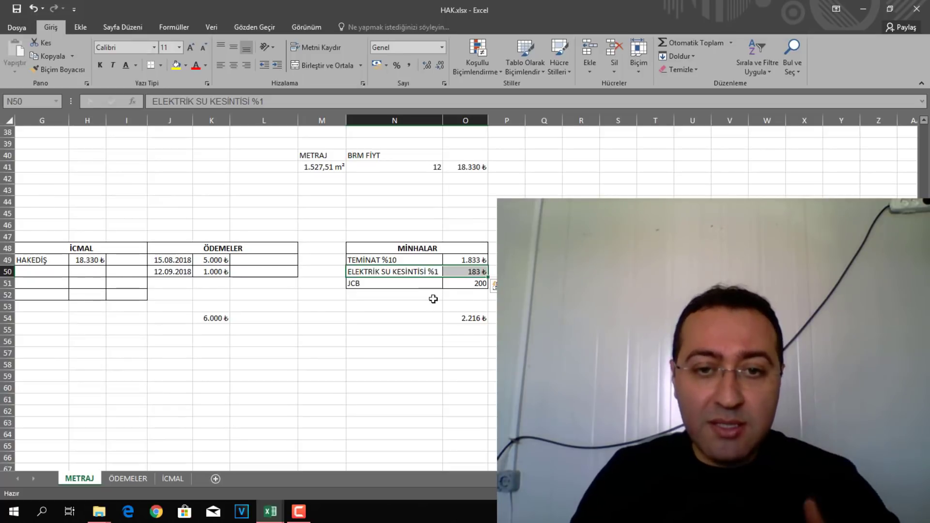
pyautogui.moveTo(432, 284); pyautogui.dragTo(452, 282)
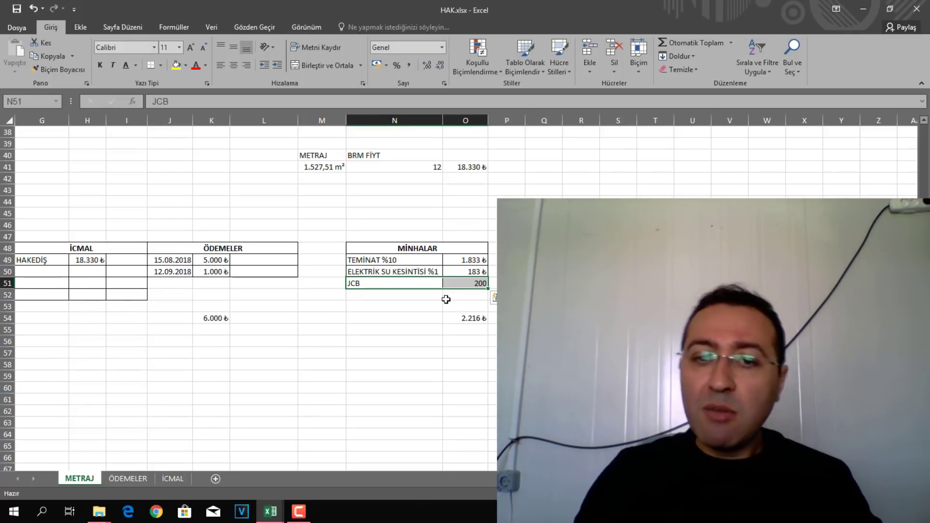
pyautogui.click(446, 298)
pyautogui.moveTo(408, 262); pyautogui.dragTo(470, 289)
pyautogui.hscroll(-2, 442, 340)
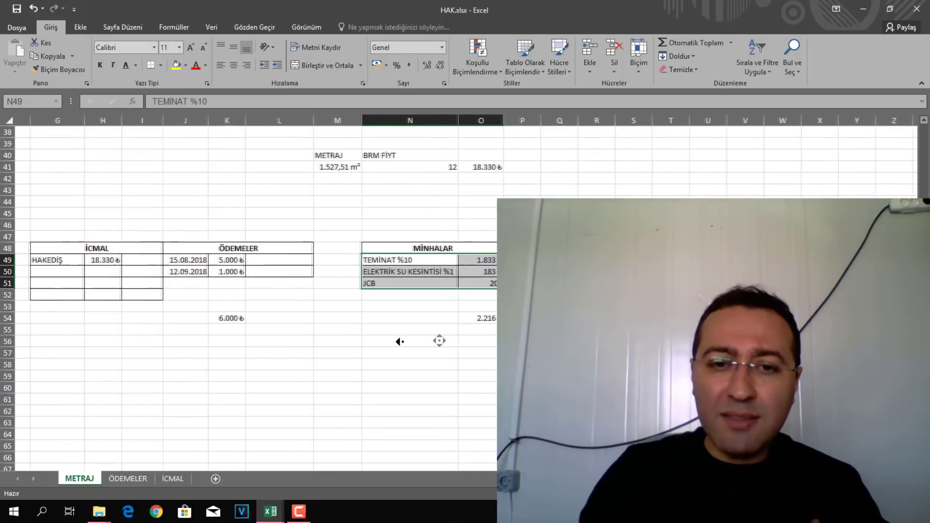
pyautogui.hscroll(2, 393, 336)
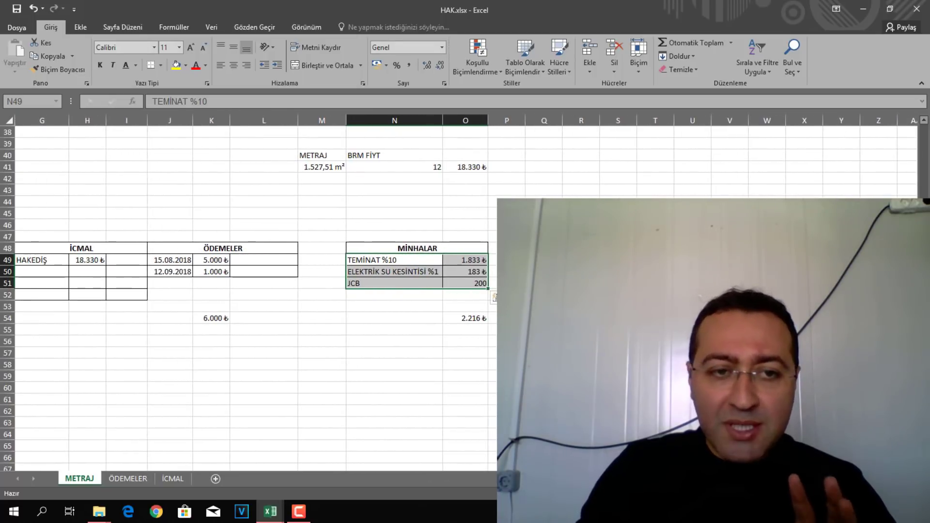
pyautogui.moveTo(420, 248); pyautogui.dragTo(450, 272)
pyautogui.click(372, 294)
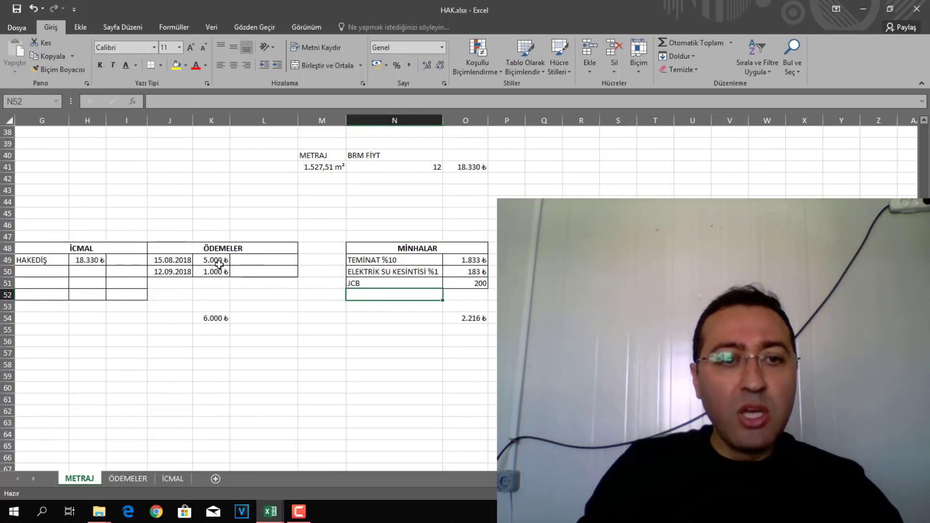
pyautogui.moveTo(180, 262); pyautogui.dragTo(214, 318)
pyautogui.click(214, 318)
pyautogui.click(468, 329)
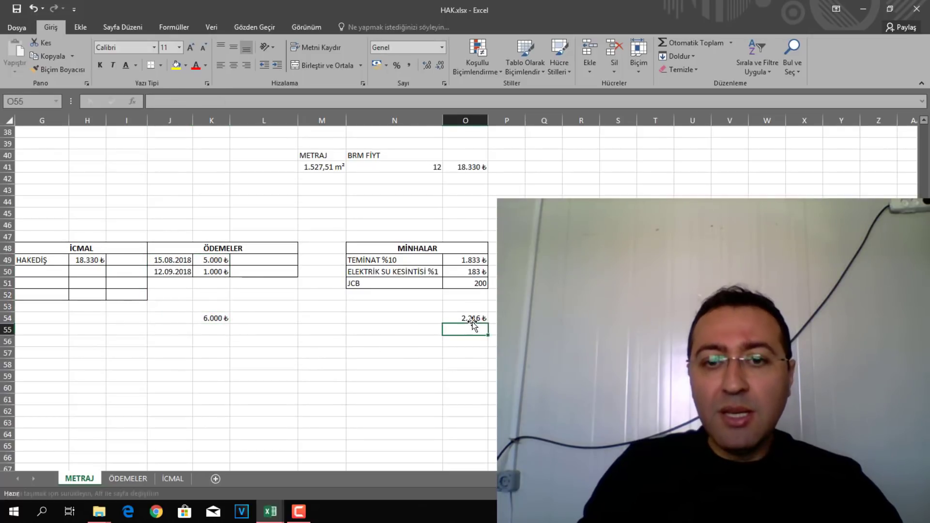
pyautogui.click(472, 318)
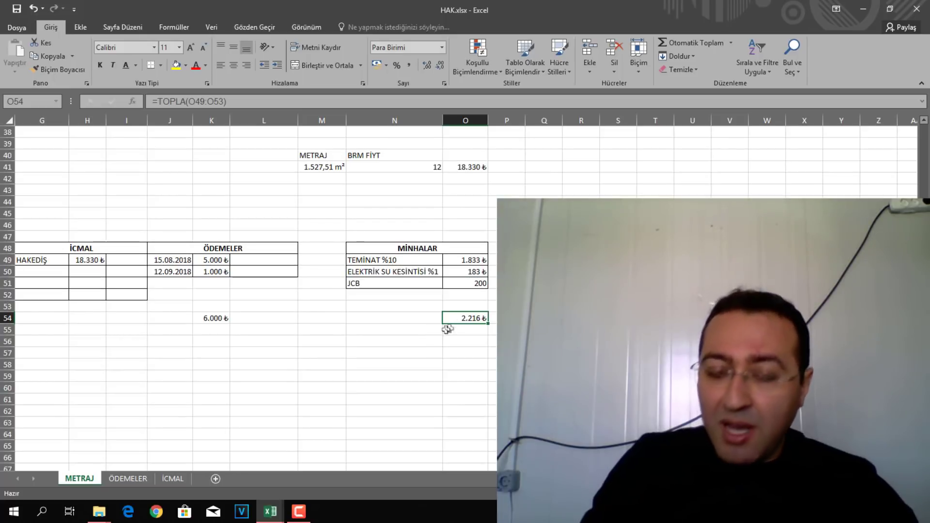
pyautogui.click(79, 249)
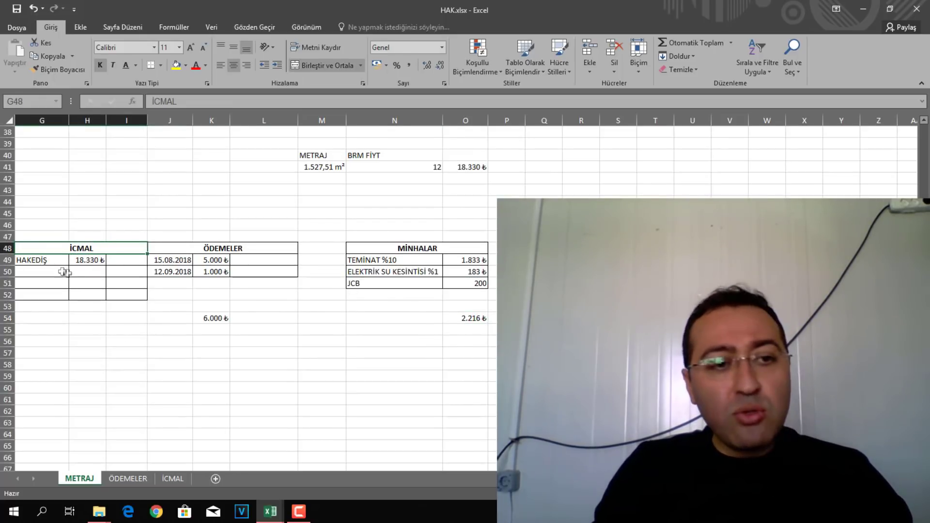
pyautogui.click(89, 262)
# Add an ÖDEMELER row in G50 under HAKEDİŞ, with its amount in H50 linked to the payments total in K54.
pyautogui.click(55, 269)
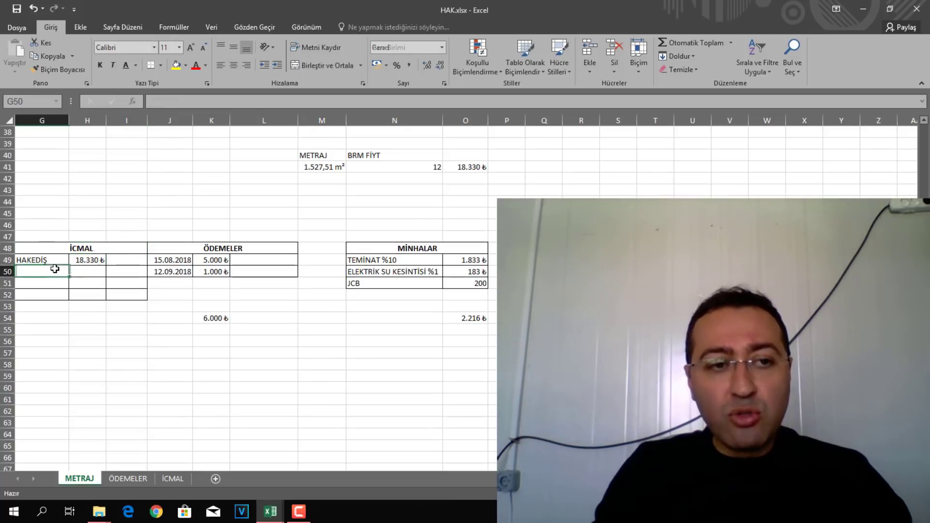
pyautogui.write('ÖDEMER')
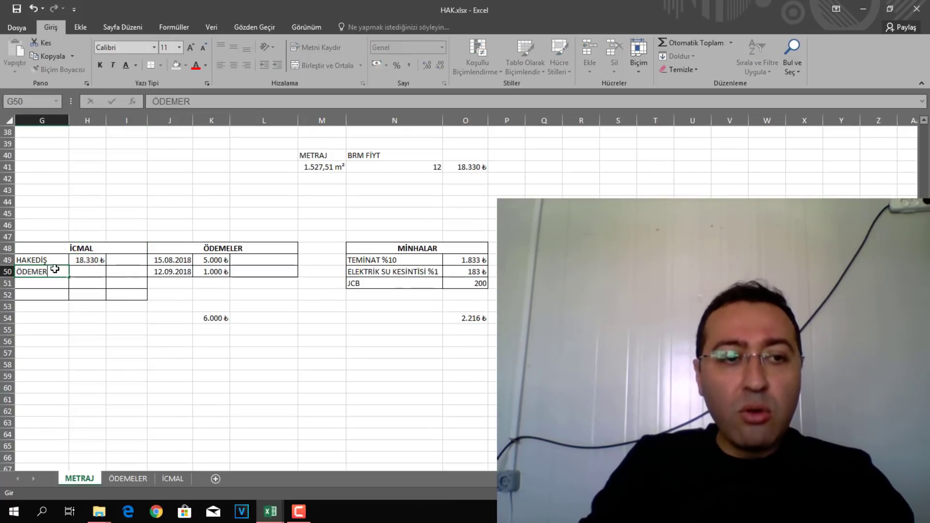
pyautogui.press('BackSpace')
pyautogui.write('LER')
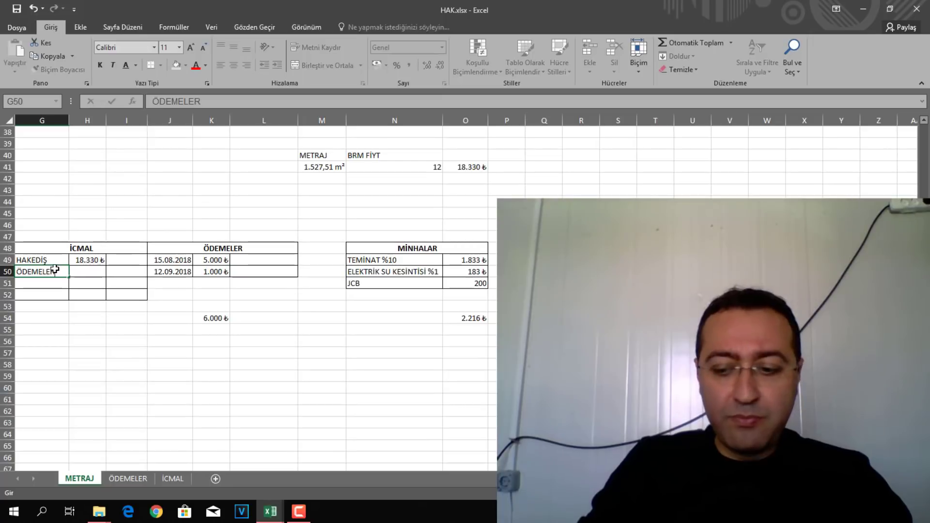
pyautogui.press('Tab')
pyautogui.write('=')
pyautogui.click(208, 319)
pyautogui.press('Return')
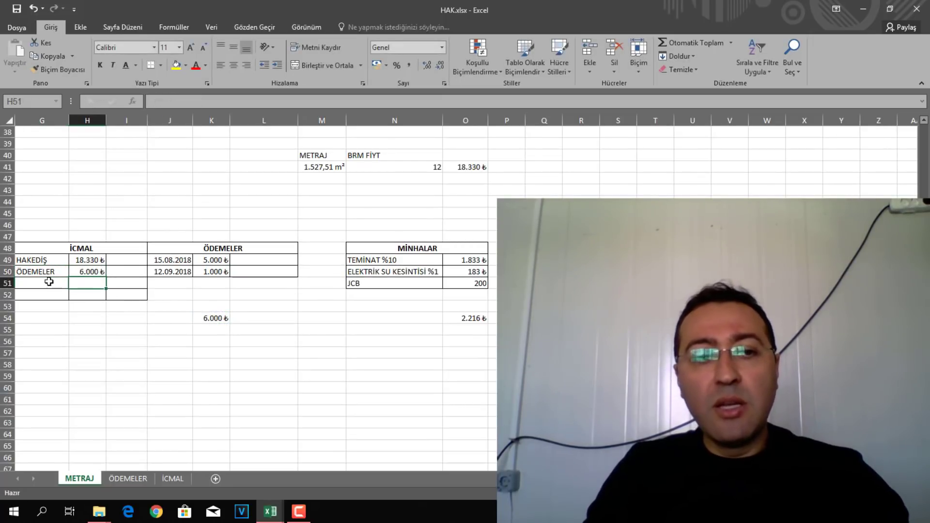
# Add a MİNHALAR row in G51 of the İCMAL table with the amount 2216 in H51.
pyautogui.click(49, 281)
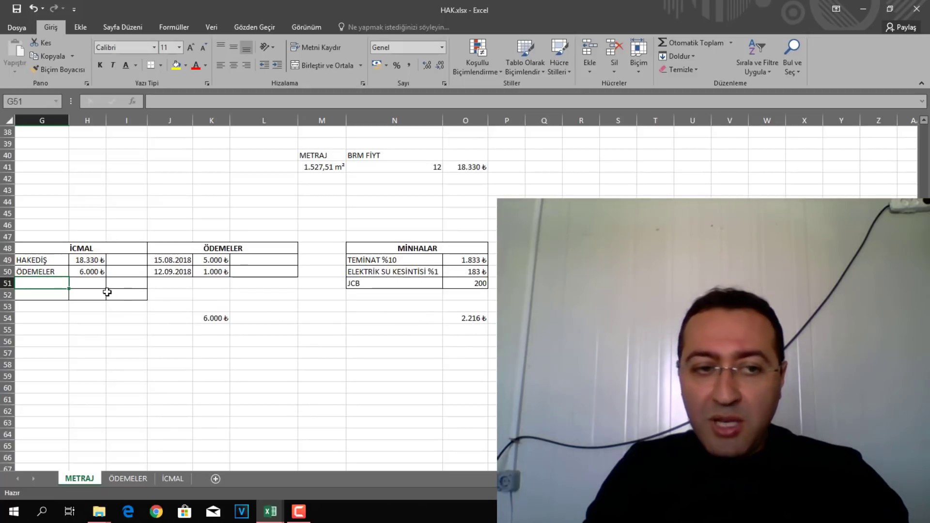
pyautogui.write('MİNHALAR')
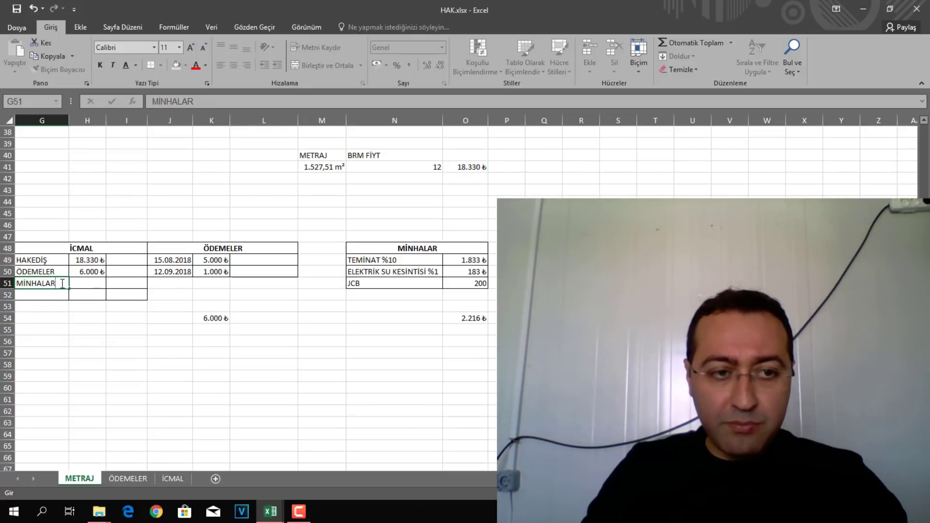
pyautogui.click(81, 283)
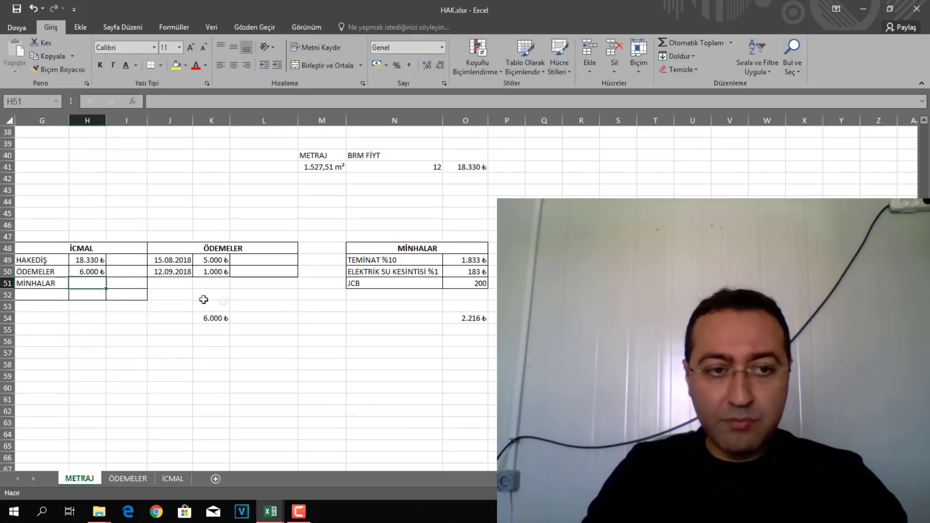
pyautogui.write('22')
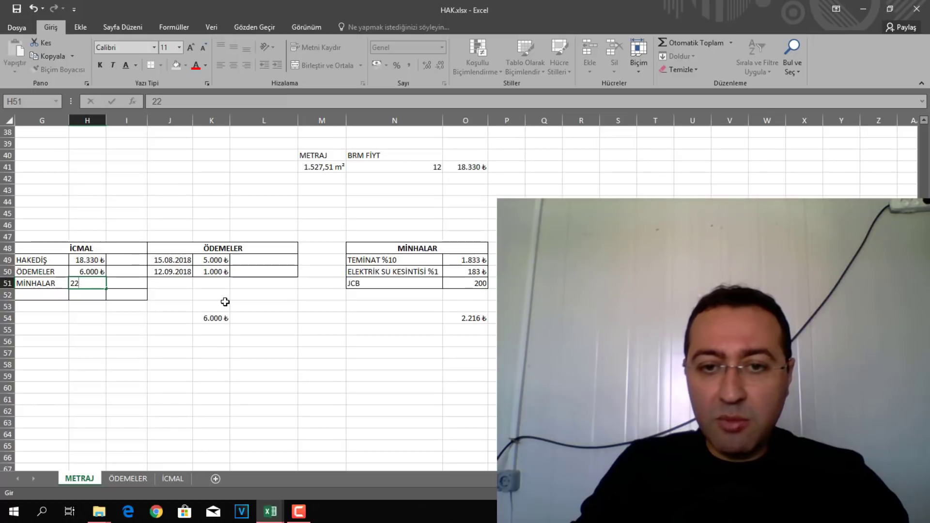
pyautogui.write('16')
pyautogui.press('Return')
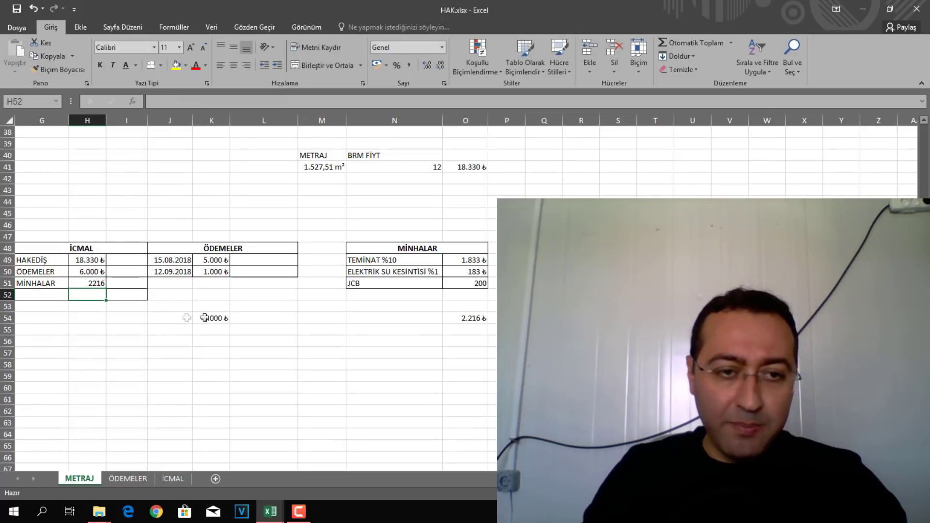
# Copy the currency format of the ÖDEMELER amount in H50 onto the MİNHALAR amount in H51.
pyautogui.click(96, 274)
pyautogui.click(54, 69)
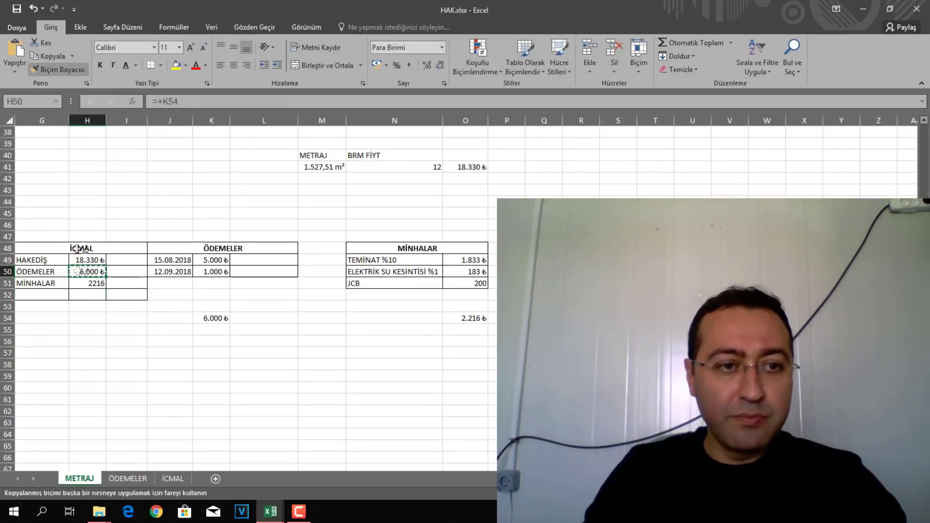
pyautogui.click(87, 283)
pyautogui.click(170, 364)
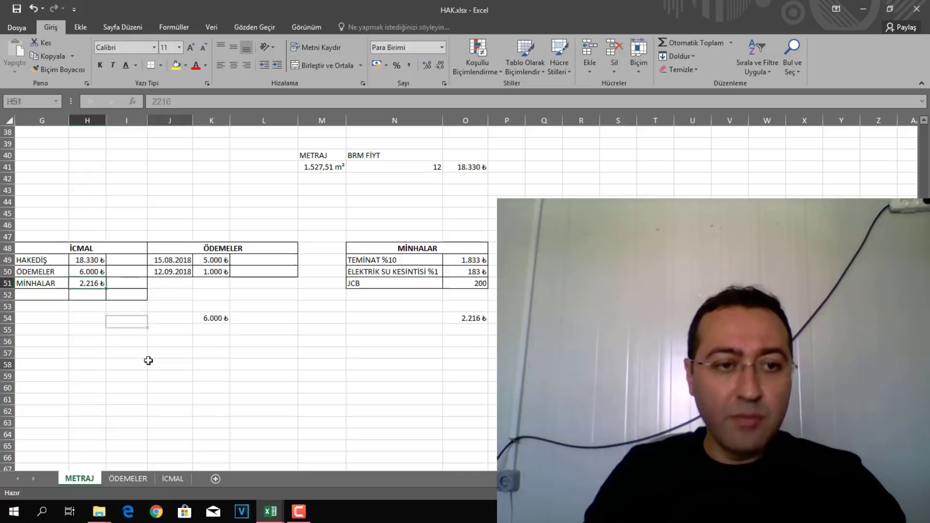
# Add a TUTAR row in G52 and calculate its amount in H52 with the formula +H49-H50-H51.
pyautogui.click(56, 297)
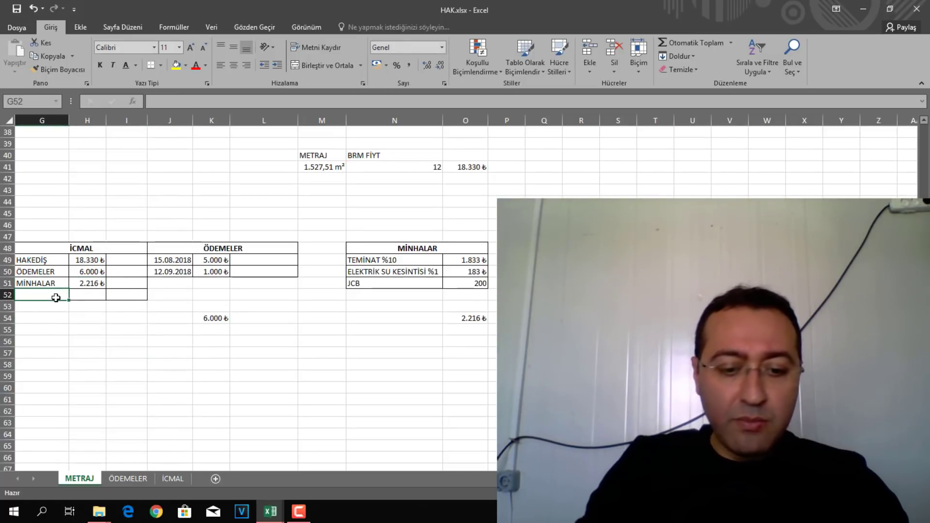
pyautogui.write('TUTAR')
pyautogui.press('Return')
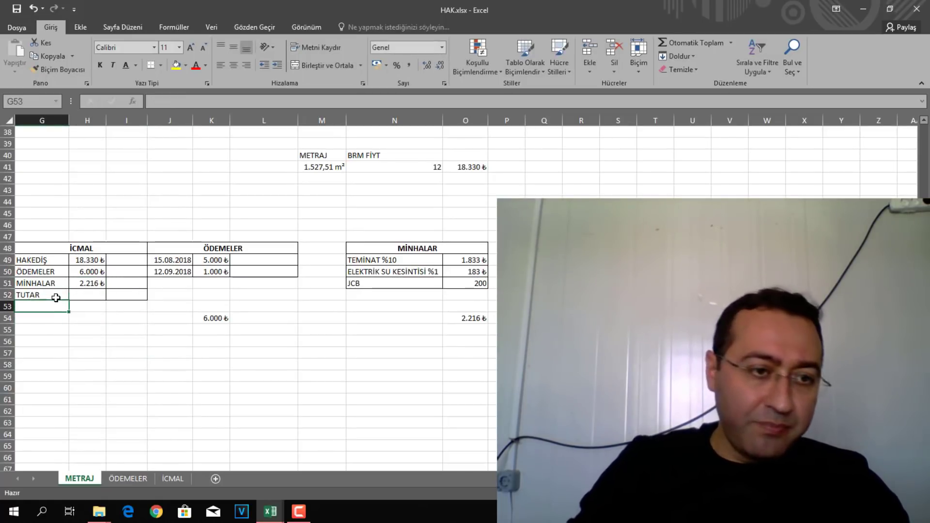
pyautogui.click(84, 292)
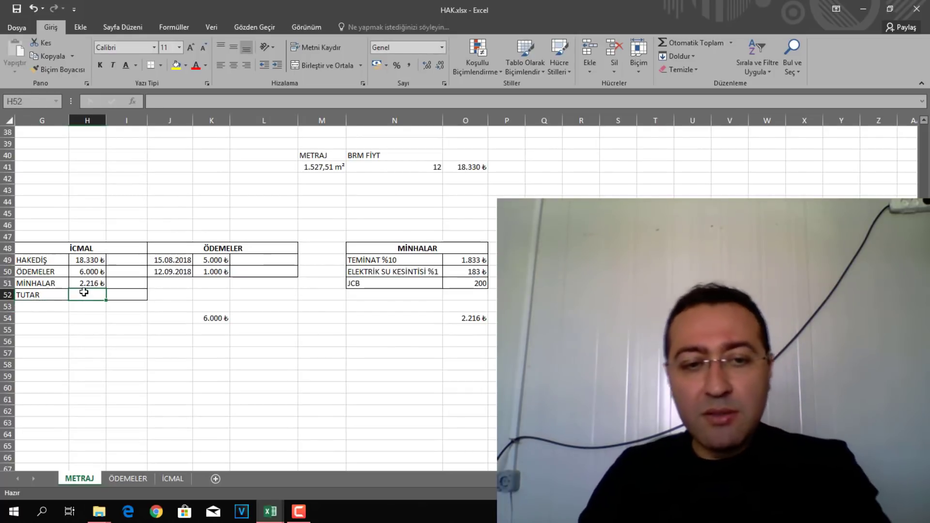
pyautogui.write('+')
pyautogui.click(95, 261)
pyautogui.write('-')
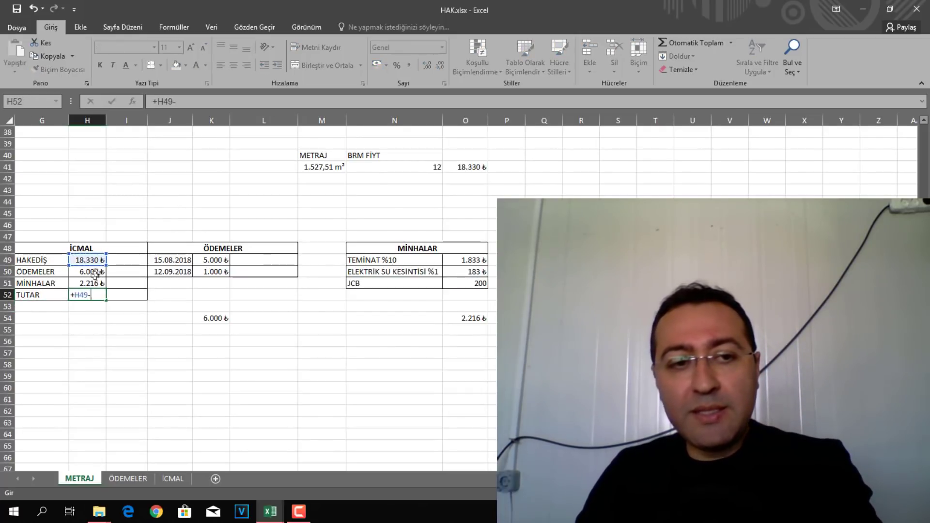
pyautogui.click(95, 272)
pyautogui.write('-')
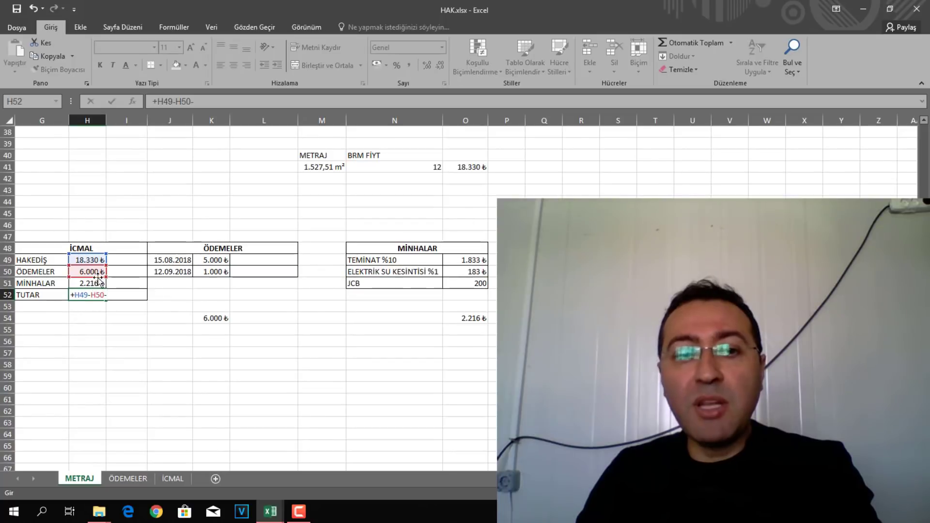
pyautogui.click(99, 282)
pyautogui.press('Return')
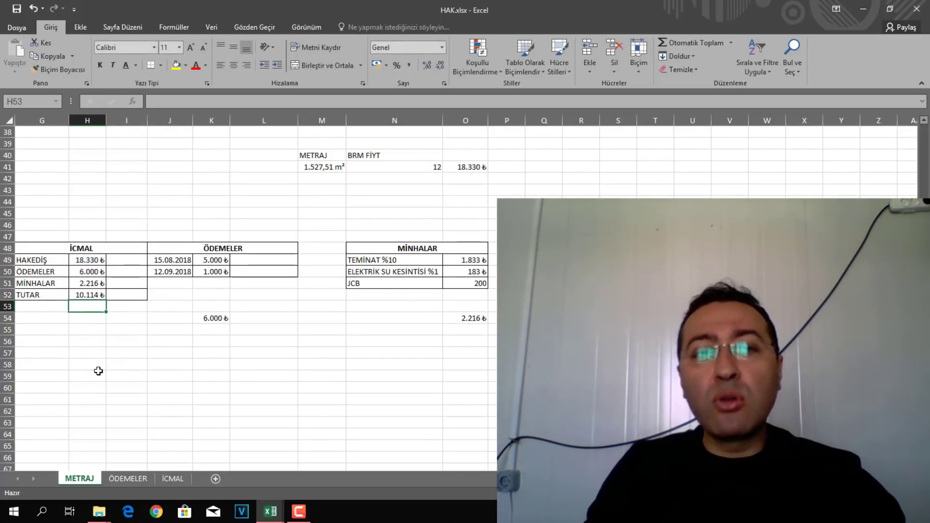
# Add a KDV row in G53 of the İCMAL table and calculate its amount in H53 with the formula +H52*0,18.
pyautogui.click(58, 304)
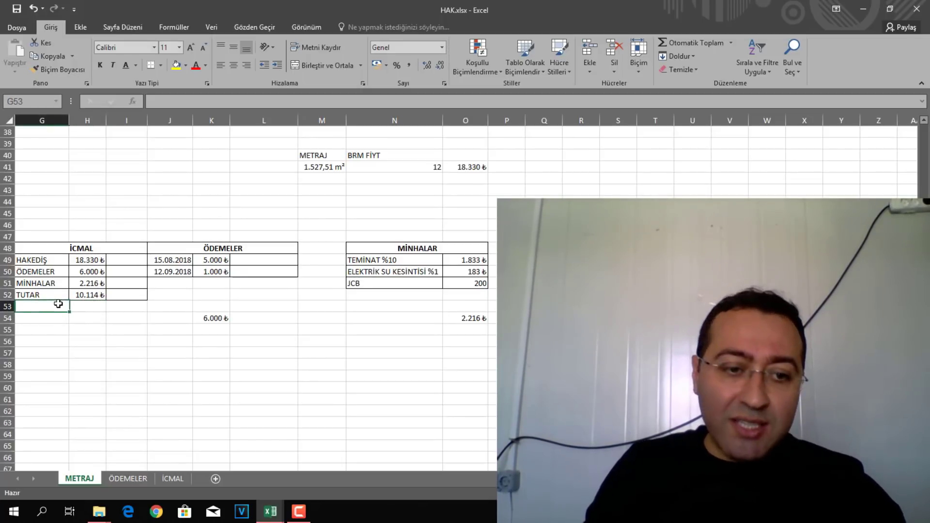
pyautogui.write('KDV')
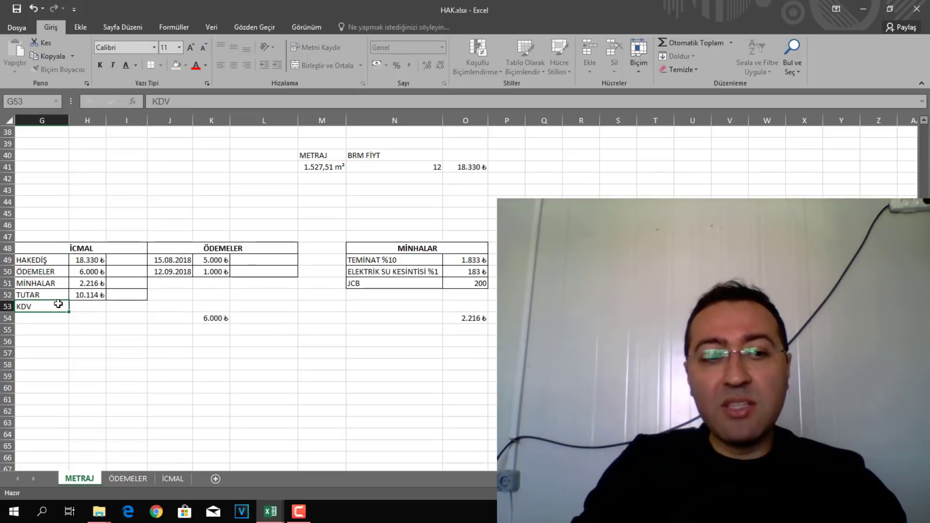
pyautogui.press('Return')
pyautogui.click(75, 304)
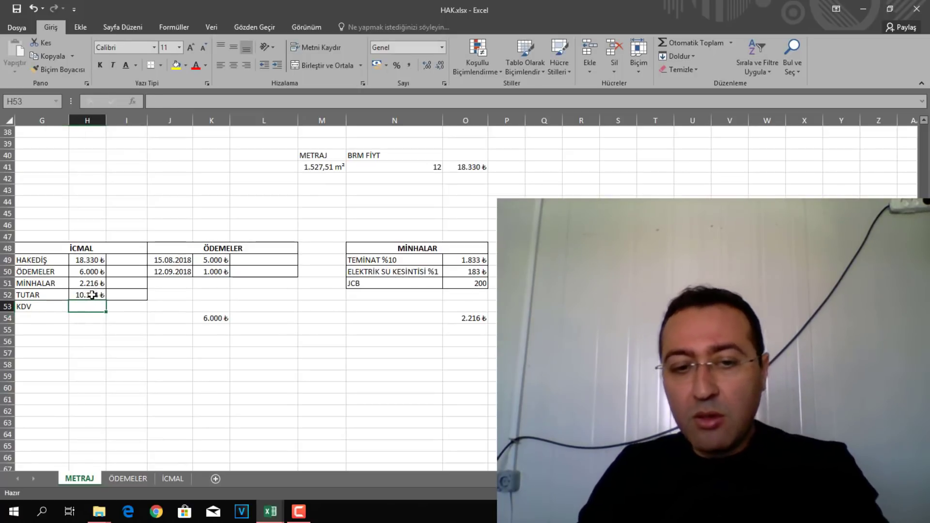
pyautogui.write('+')
pyautogui.click(98, 298)
pyautogui.write('*0,18')
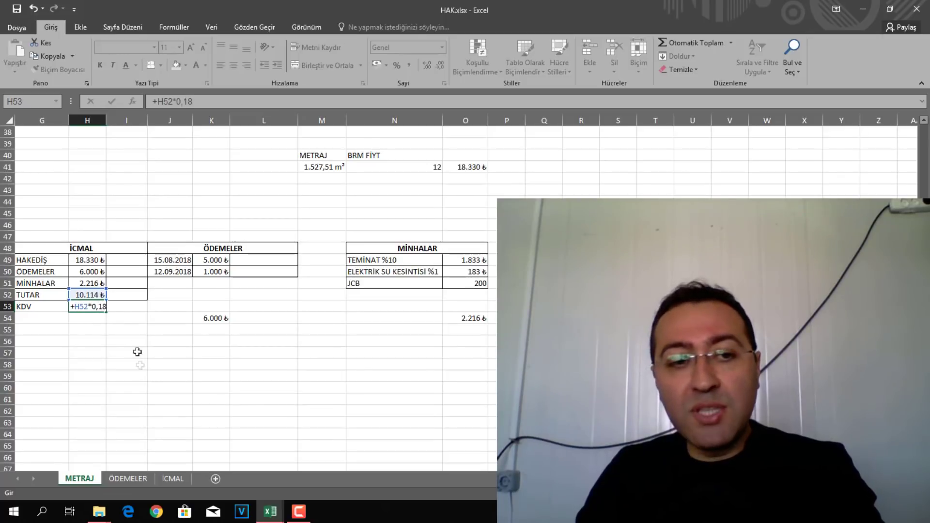
pyautogui.press('Return')
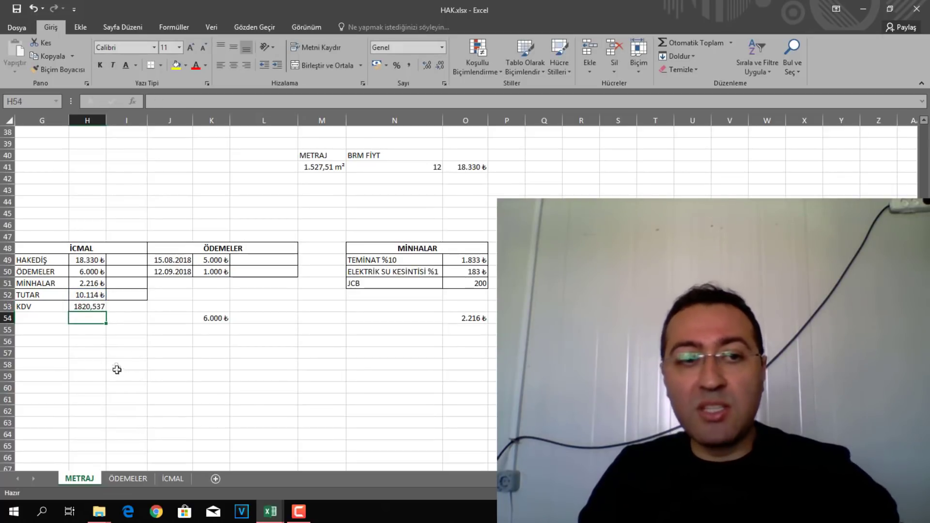
# Copy the currency format and borders of the MİNHALAR amount in H51 onto the KDV amount in H53.
pyautogui.click(100, 291)
pyautogui.click(97, 283)
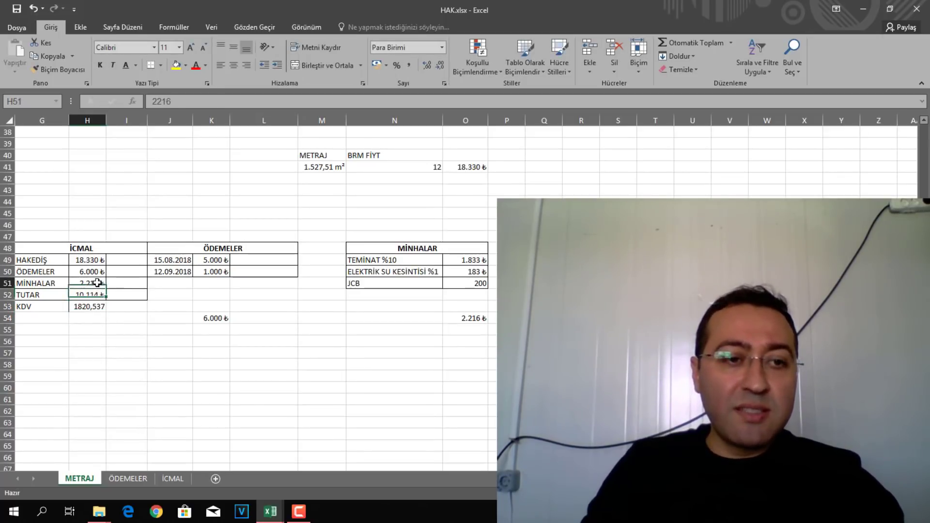
pyautogui.click(57, 71)
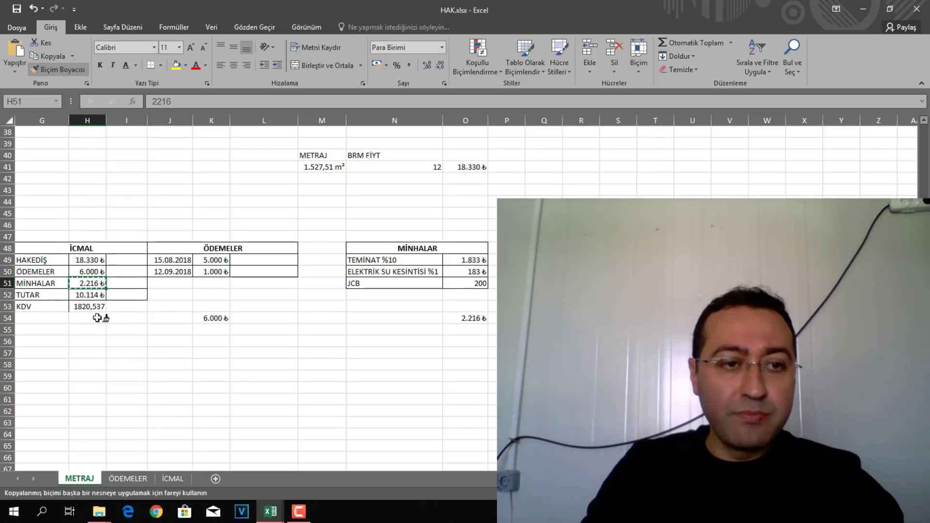
pyautogui.click(94, 306)
pyautogui.click(165, 374)
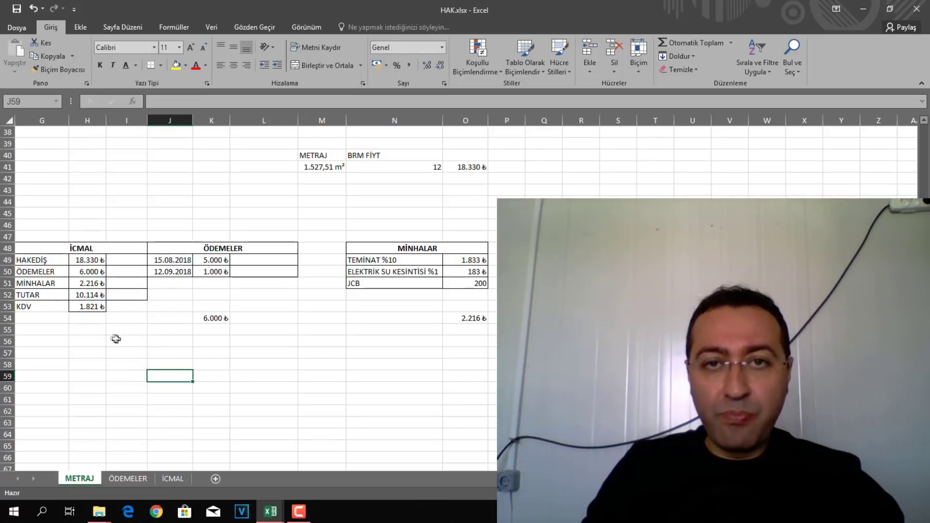
# Add a GENEL TUTAR row in G55 and calculate its amount in H55 with the formula +H53+H52.
pyautogui.click(38, 329)
pyautogui.write('G')
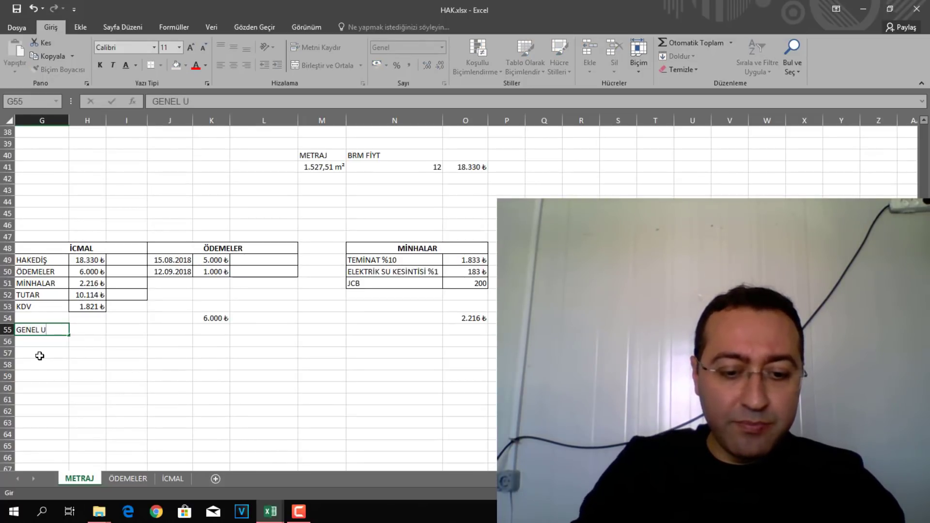
pyautogui.write('ENEL TUTAR')
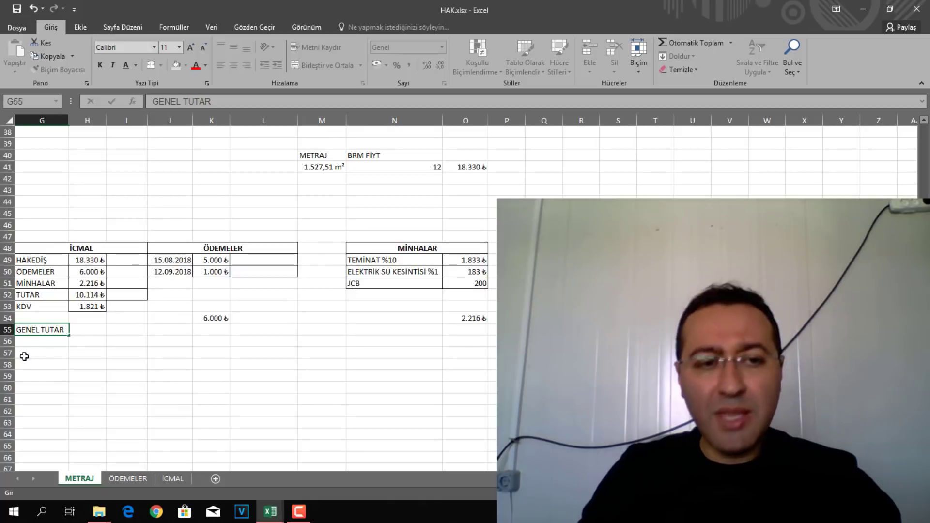
pyautogui.click(90, 327)
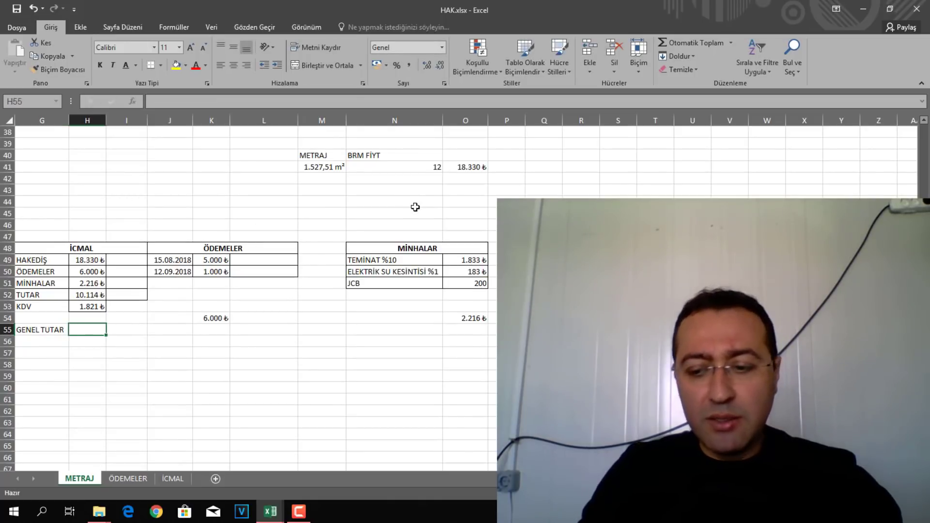
pyautogui.write('+')
pyautogui.click(94, 309)
pyautogui.write('+')
pyautogui.click(91, 295)
pyautogui.press('Return')
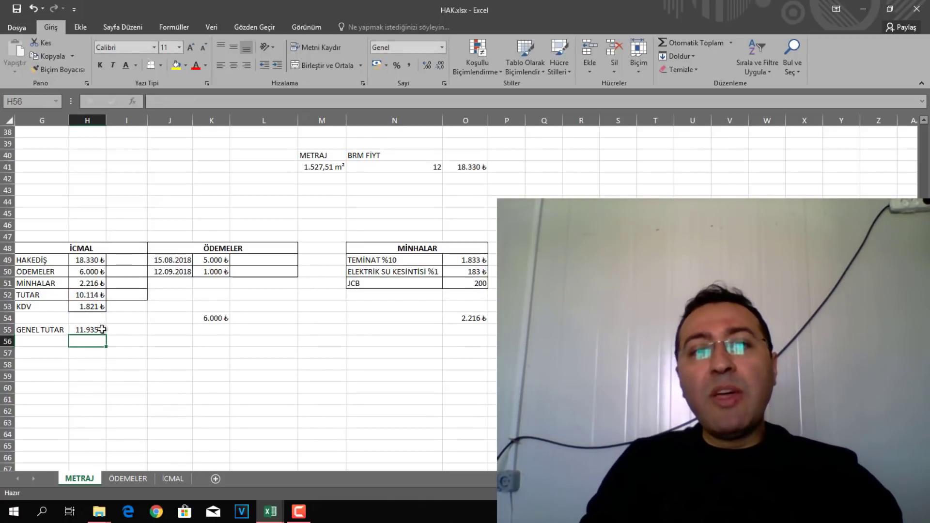
pyautogui.moveTo(33, 331); pyautogui.dragTo(89, 331)
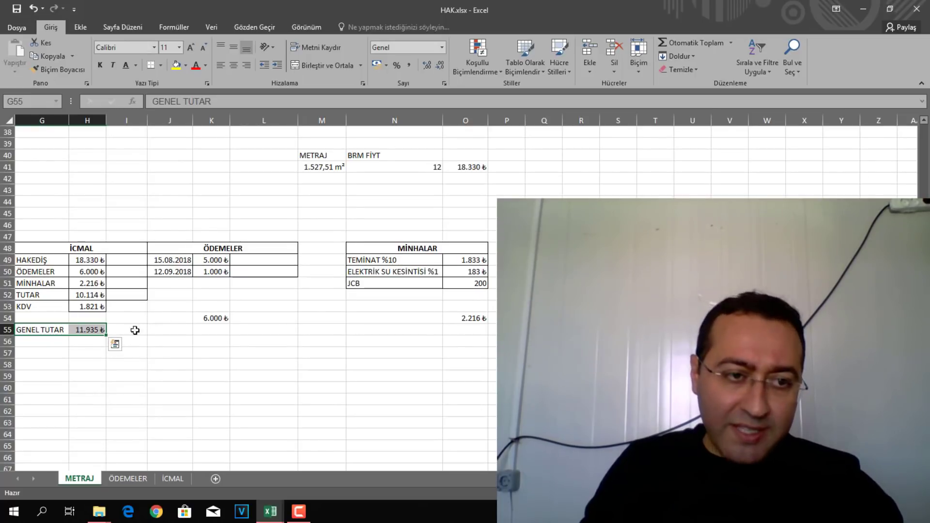
pyautogui.click(91, 295)
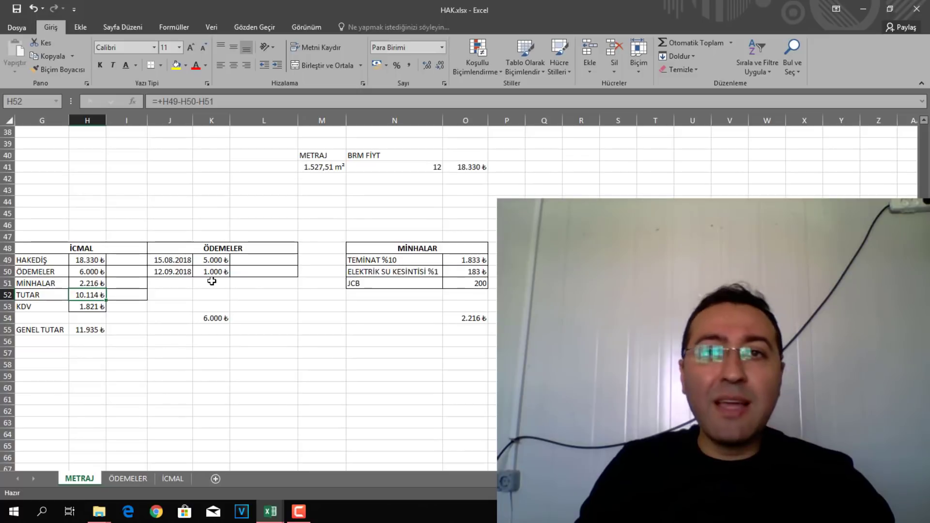
# Change the guarantee deduction label in N49 to TEMİNAT %50 and its formula in O49 to =H49*0,5.
pyautogui.click(414, 262)
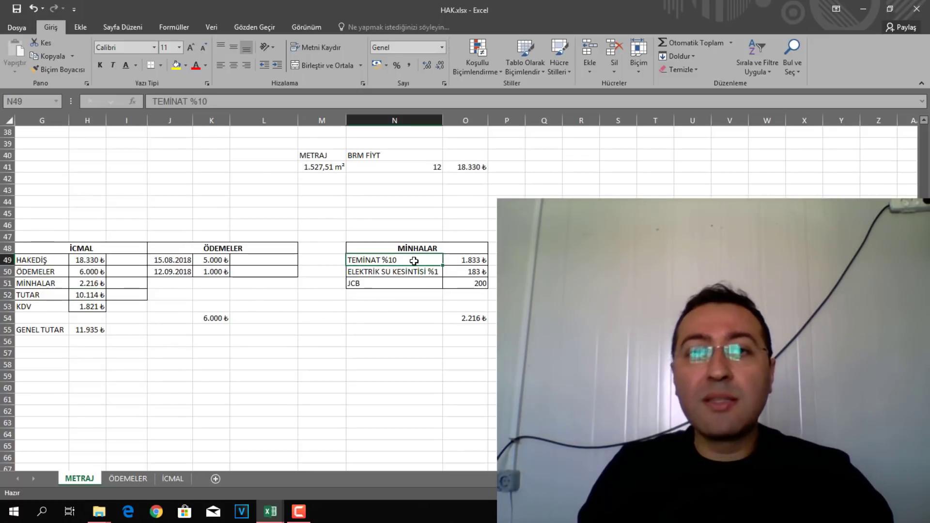
pyautogui.doubleClick(413, 261)
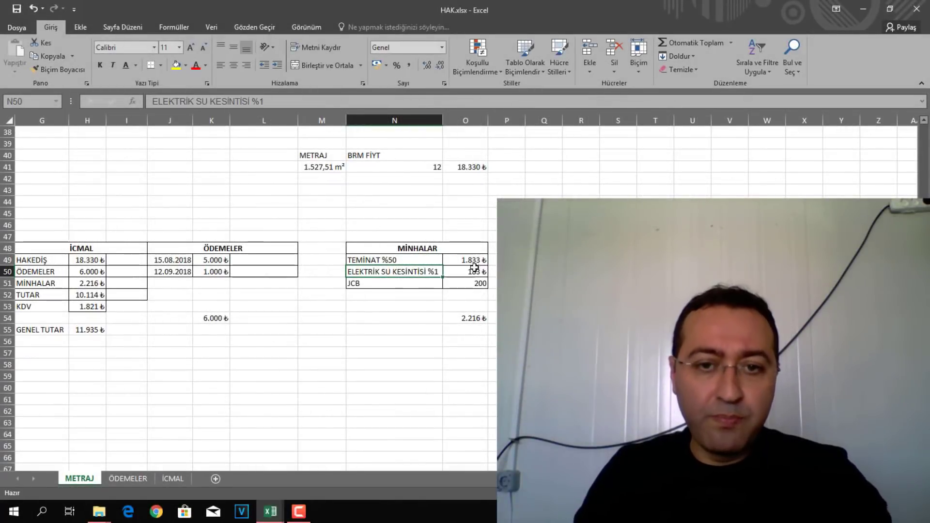
pyautogui.click(477, 260)
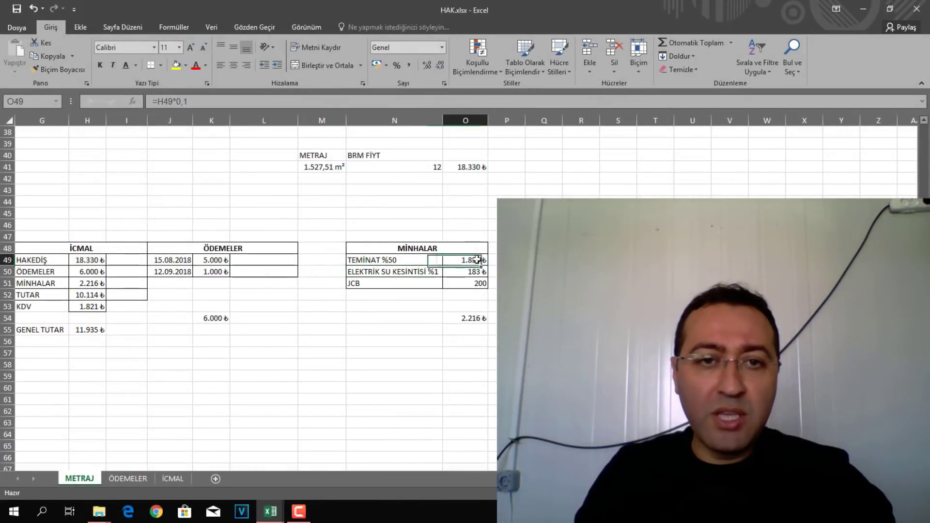
pyautogui.click(183, 100)
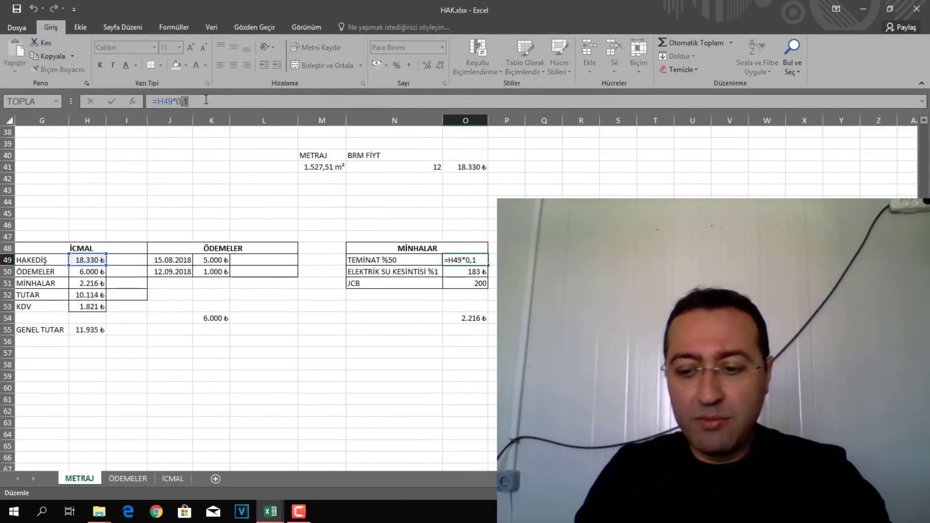
pyautogui.write('5')
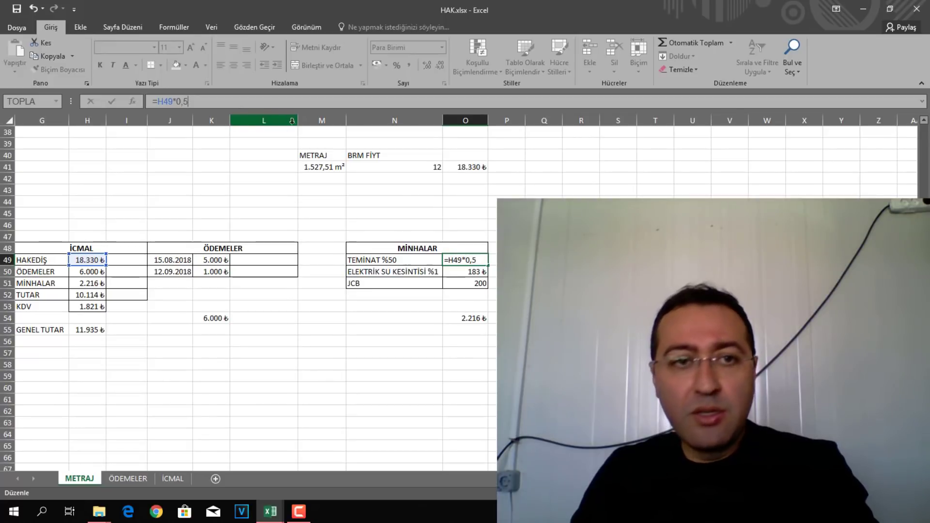
pyautogui.press('Return')
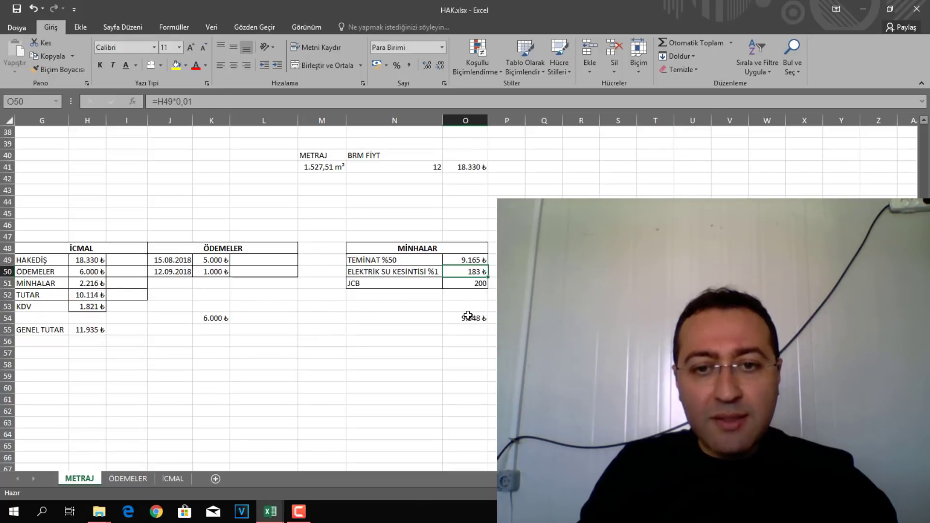
# Replace the fixed MİNHALAR amount in H51 with a link to the deductions total in O54.
pyautogui.click(467, 315)
pyautogui.click(77, 286)
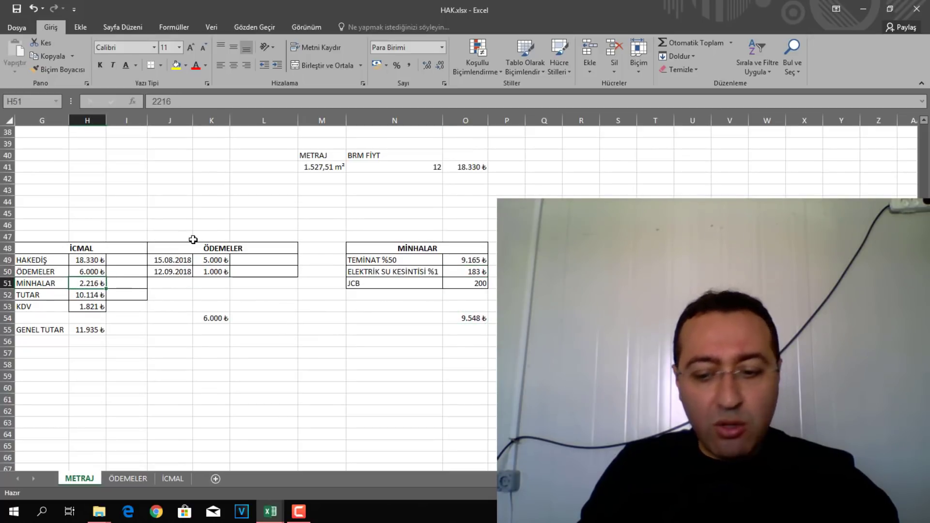
pyautogui.write('=')
pyautogui.click(473, 318)
pyautogui.press('Return')
pyautogui.click(251, 388)
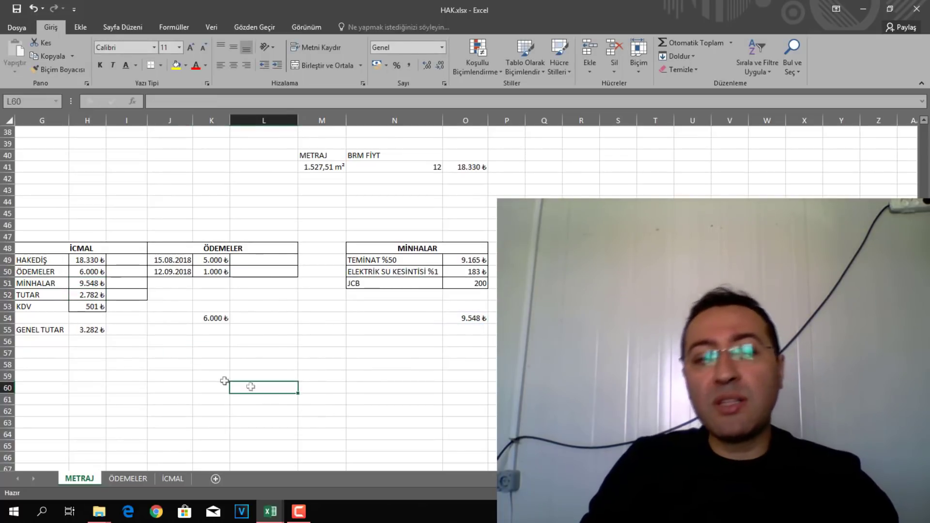
pyautogui.click(96, 331)
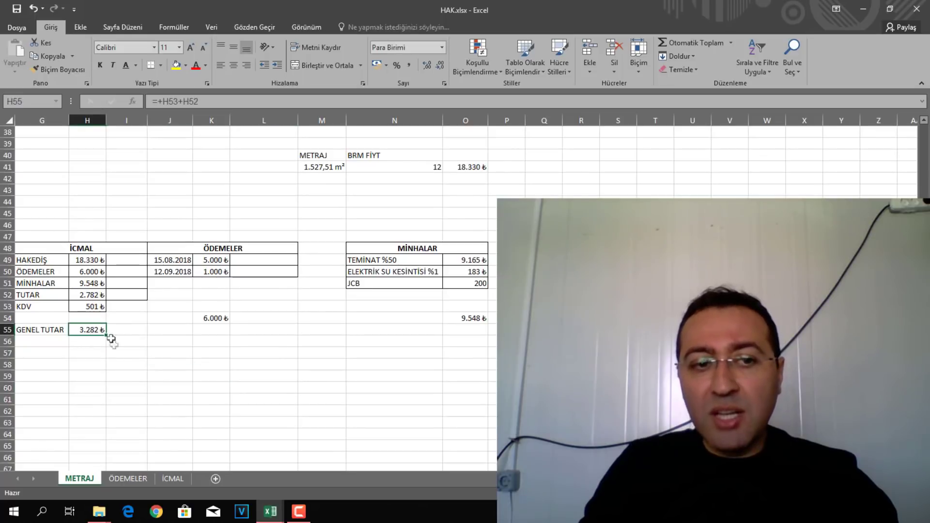
pyautogui.click(99, 295)
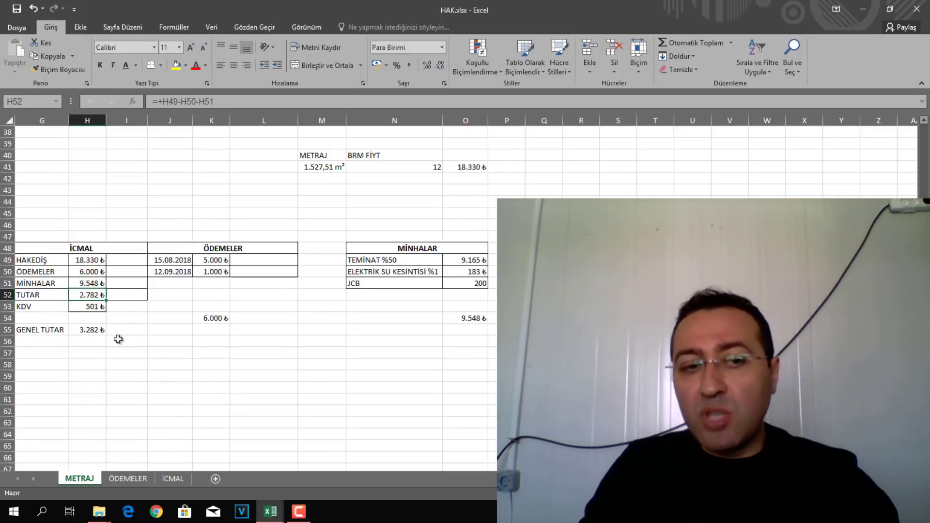
pyautogui.click(103, 329)
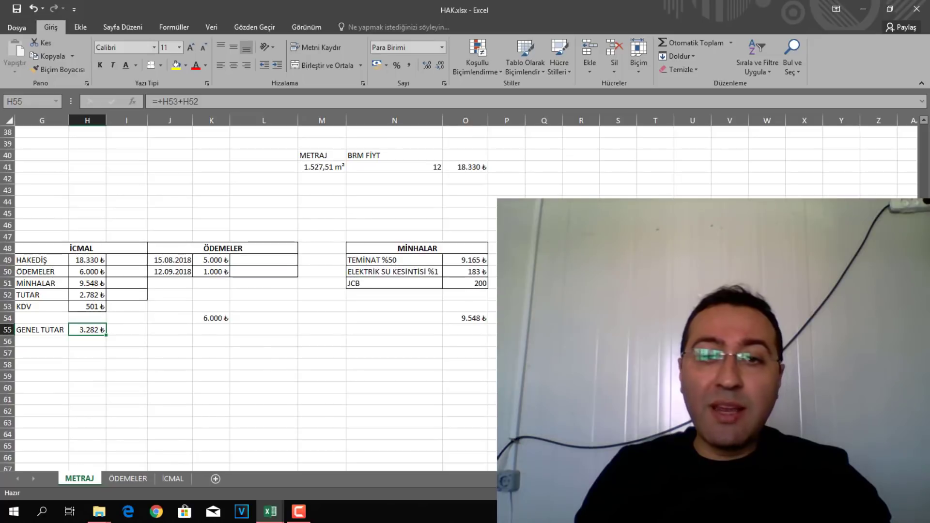
# Enter the label DAİRE BEDELİ in M44 and the value 250 beside it in N44.
pyautogui.click(330, 200)
pyautogui.write('DAİRE BEDEL')
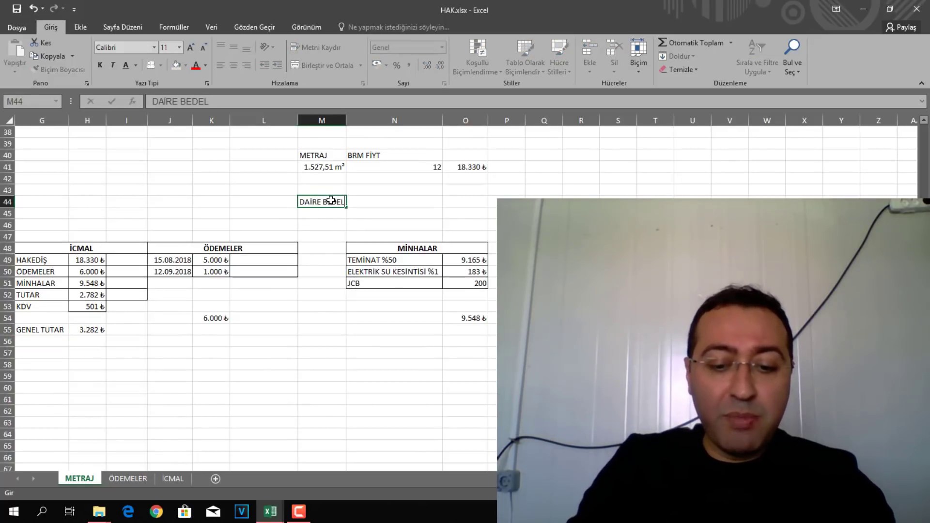
pyautogui.write('İ')
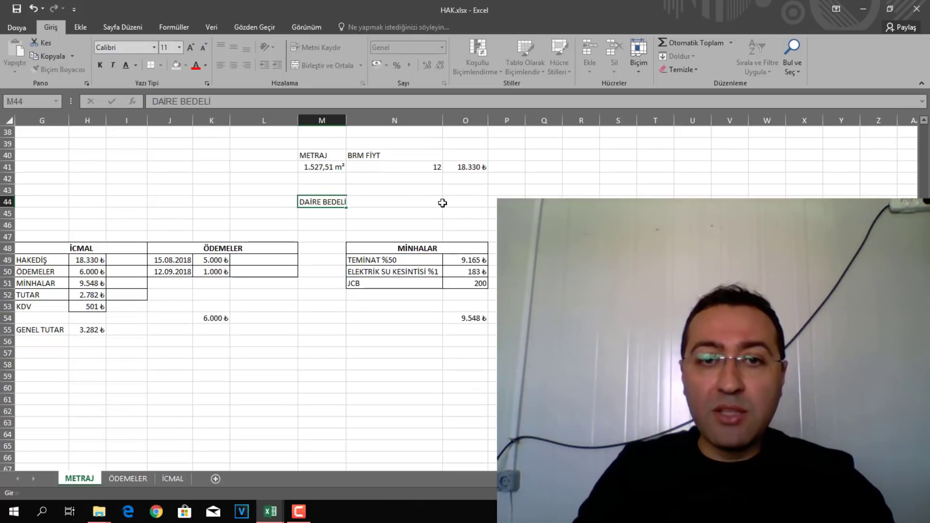
pyautogui.click(441, 202)
pyautogui.write('250')
pyautogui.press('Return')
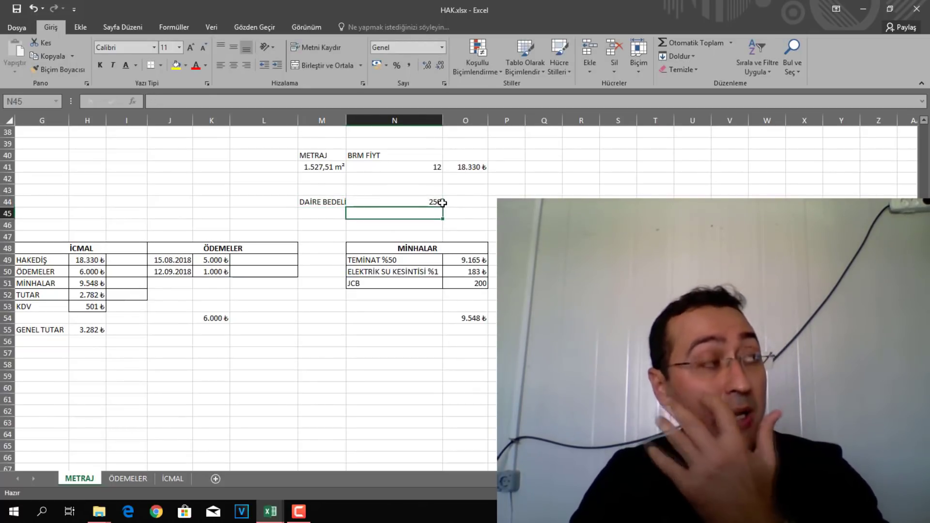
pyautogui.moveTo(41, 294); pyautogui.dragTo(88, 295)
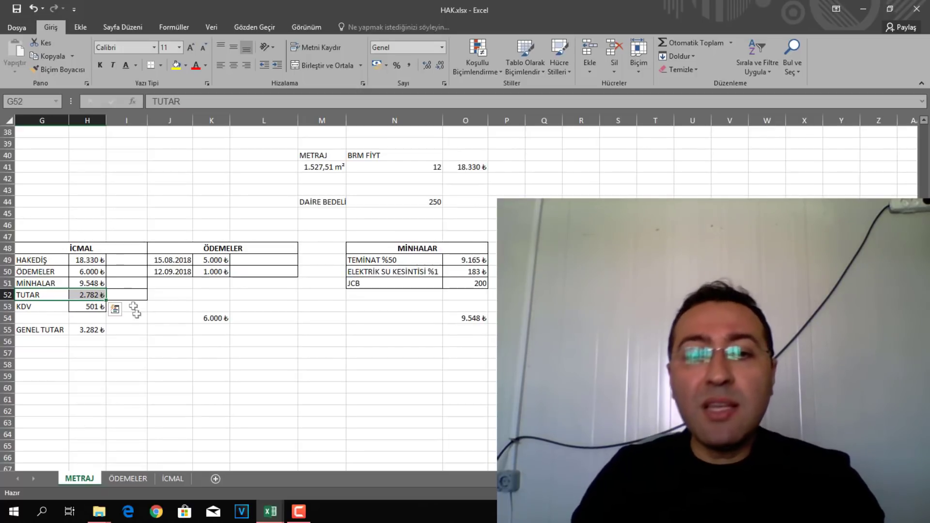
pyautogui.click(396, 258)
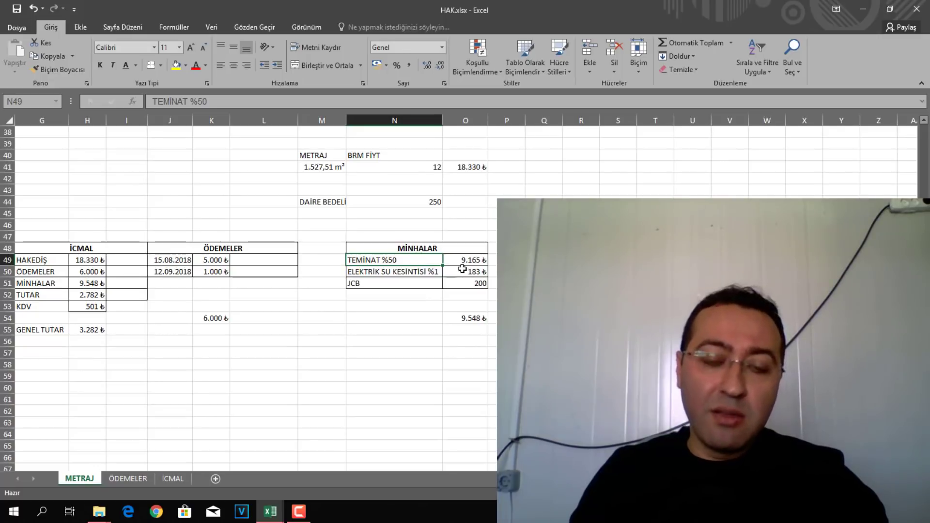
pyautogui.click(87, 295)
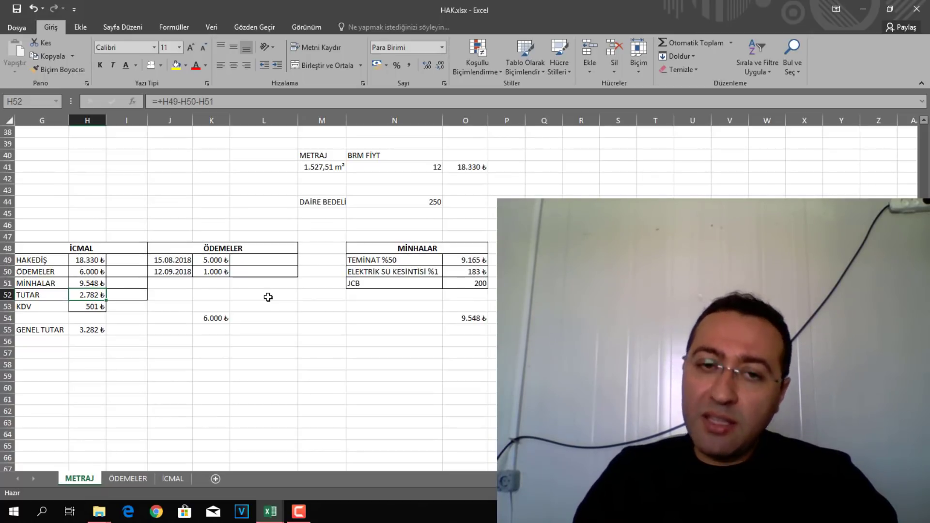
# Change the guarantee deduction label in N49 to TEMİNAT %10.
pyautogui.doubleClick(393, 260)
pyautogui.press('BackSpace')
pyautogui.write('1')
pyautogui.press('Return')
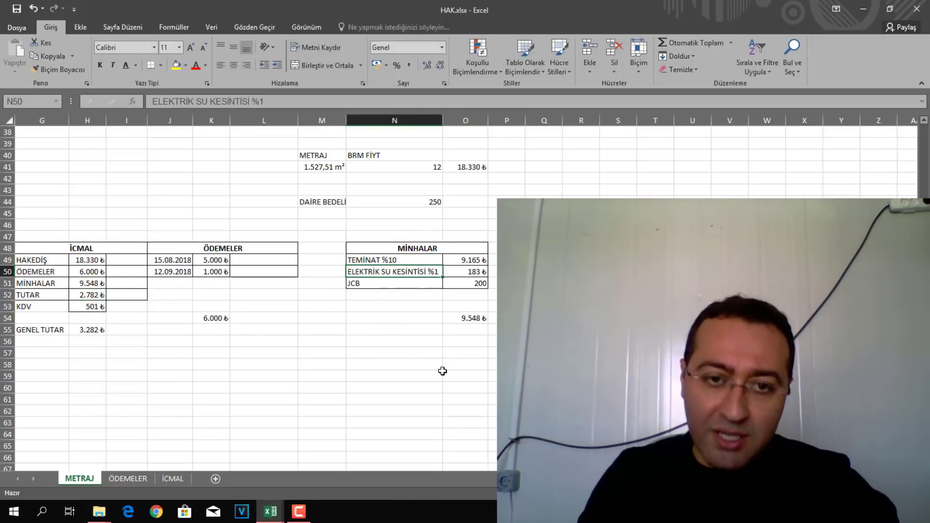
# Enter a third payment of 350000 in K51 of the ÖDEMELER table.
pyautogui.click(210, 283)
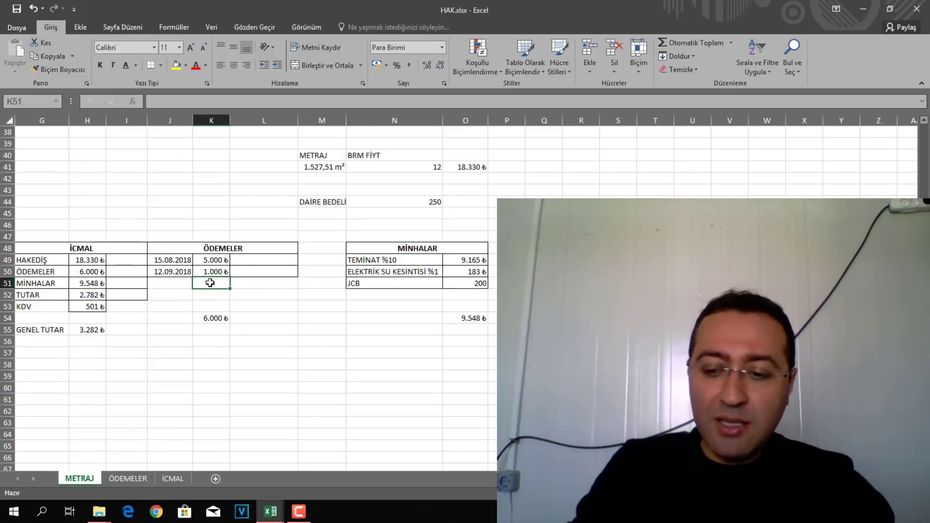
pyautogui.write('350000')
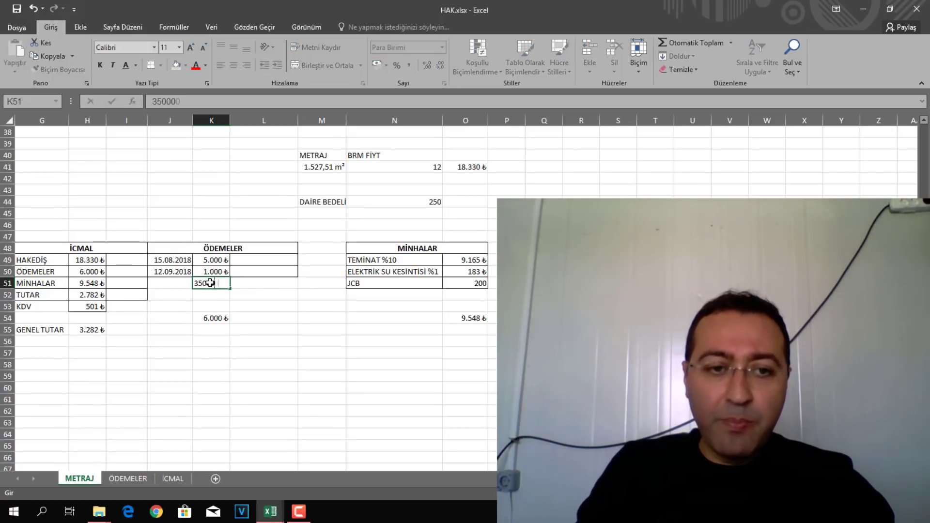
pyautogui.press('Return')
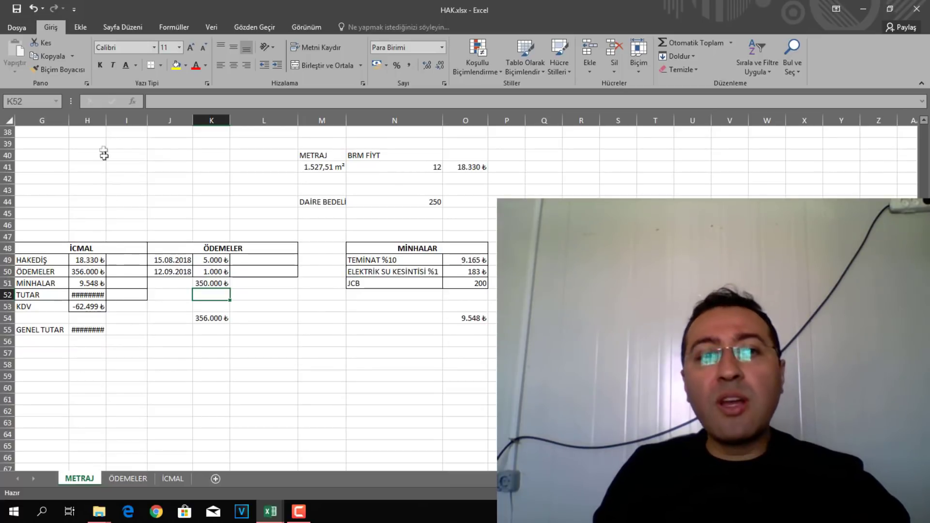
# Undo the third payment entry in K51 of the ÖDEMELER table.
pyautogui.hotkey('ctrl', 'z')
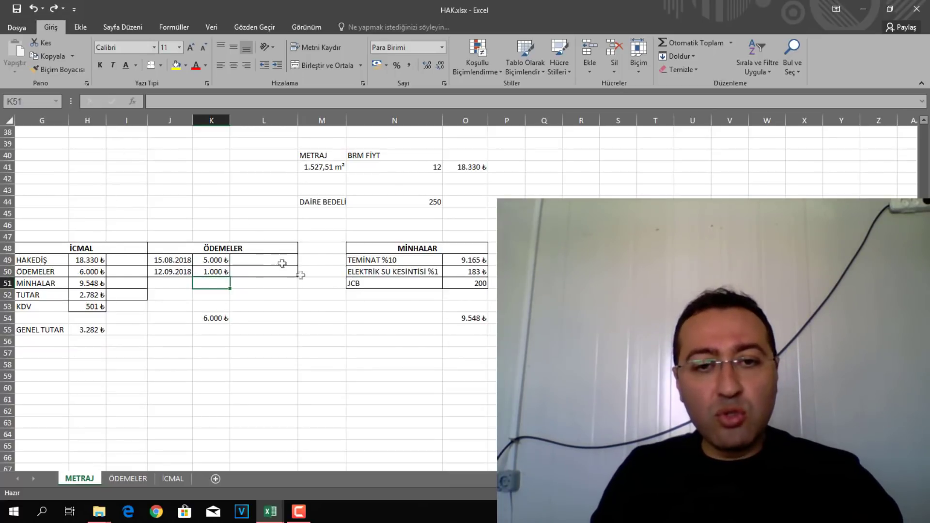
pyautogui.click(440, 339)
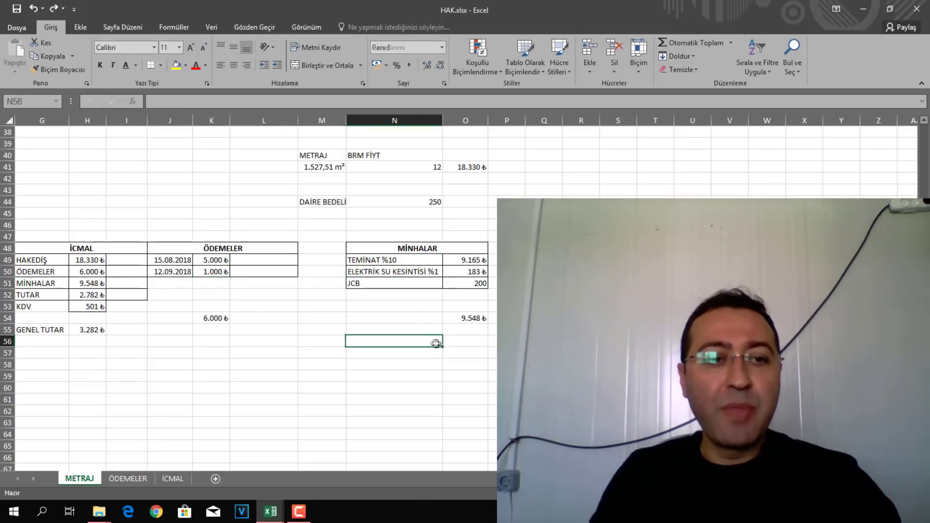
# Copy the İCMAL, ÖDEMELER and MİNHALAR tables in G48:O55 and paste the copy starting at G62.
pyautogui.moveTo(55, 248); pyautogui.dragTo(468, 331)
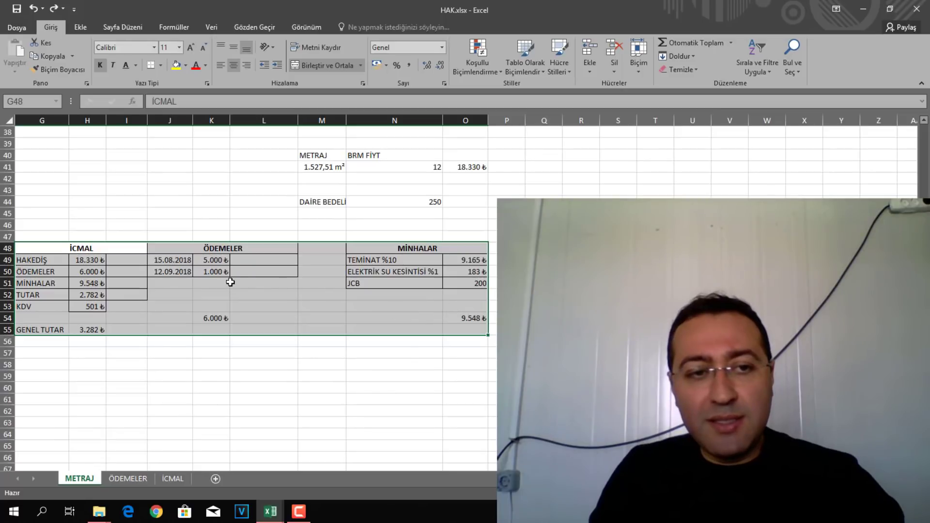
pyautogui.hotkey('ctrl', 'c')
pyautogui.scroll(-6, 230, 281)
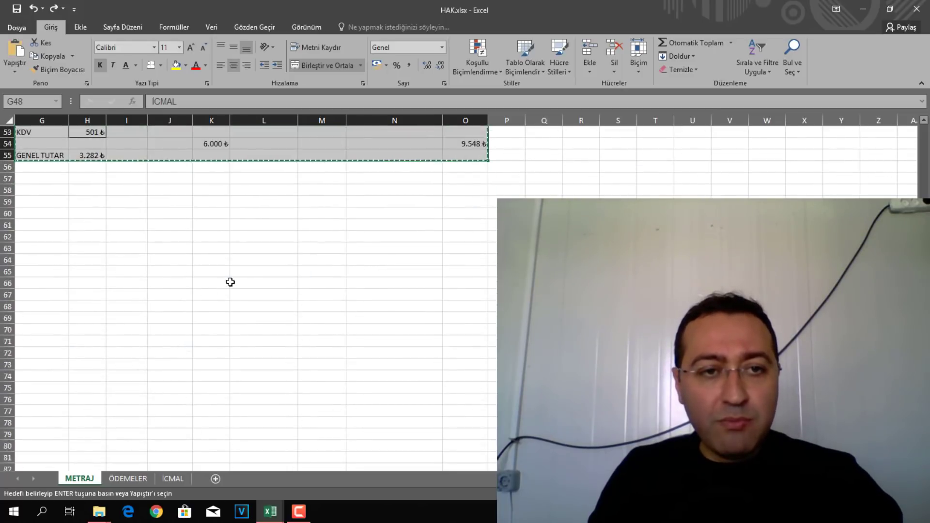
pyautogui.click(45, 197)
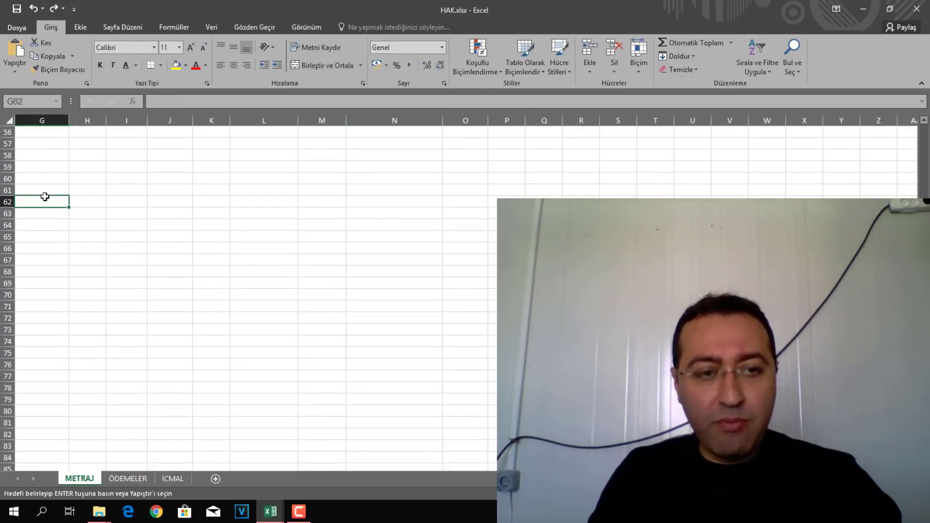
pyautogui.hotkey('ctrl', 'v')
pyautogui.press('Escape')
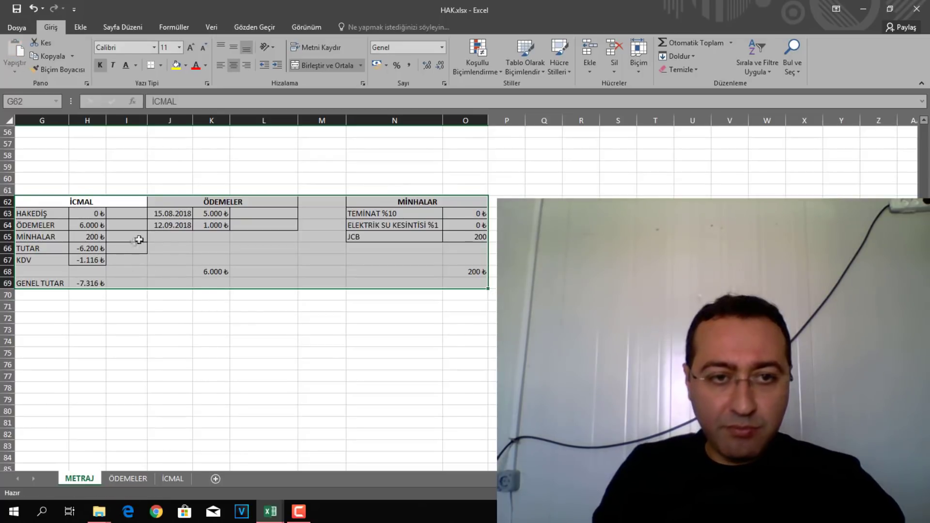
pyautogui.click(268, 329)
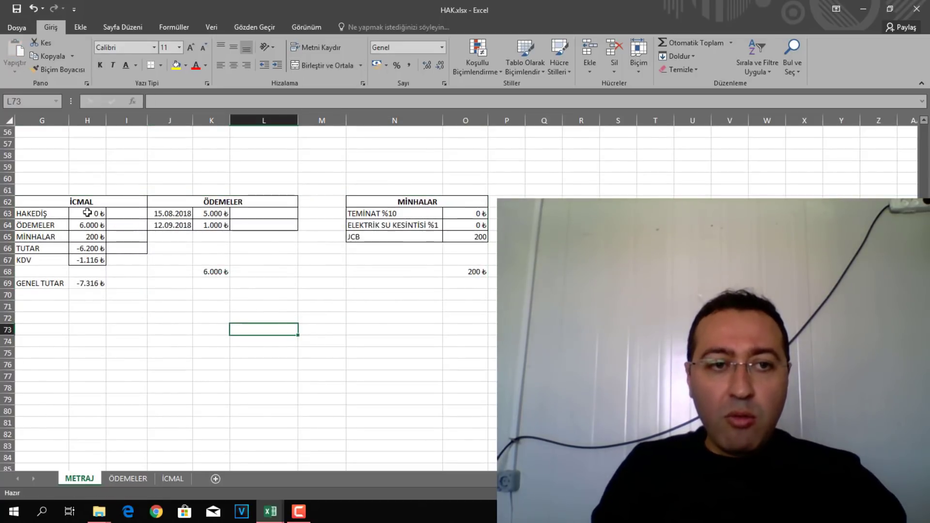
# Copy the METRAJ and BRM FİYT block in M40:O41 and paste it above the duplicated tables, starting at M59.
pyautogui.scroll(5, 181, 194)
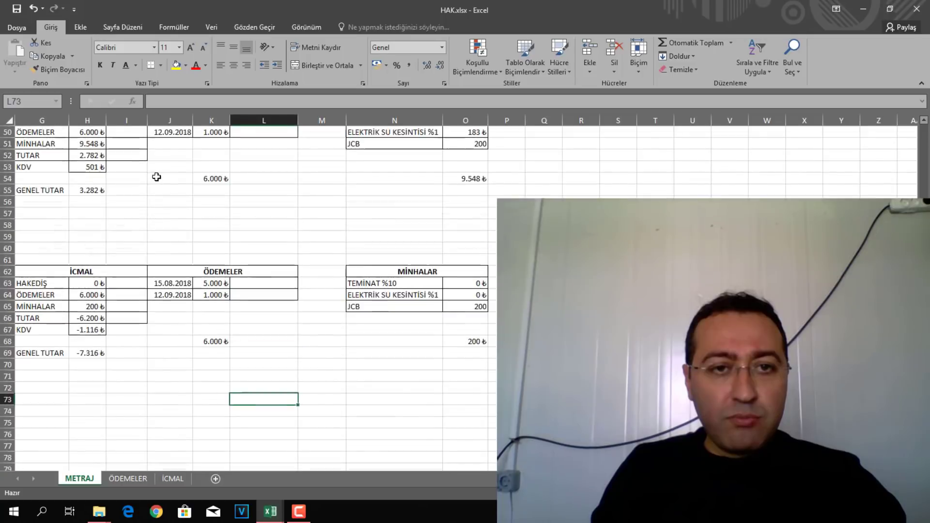
pyautogui.scroll(2, 187, 198)
pyautogui.moveTo(315, 192); pyautogui.dragTo(469, 203)
pyautogui.hotkey('ctrl', 'c')
pyautogui.scroll(-2, 402, 235)
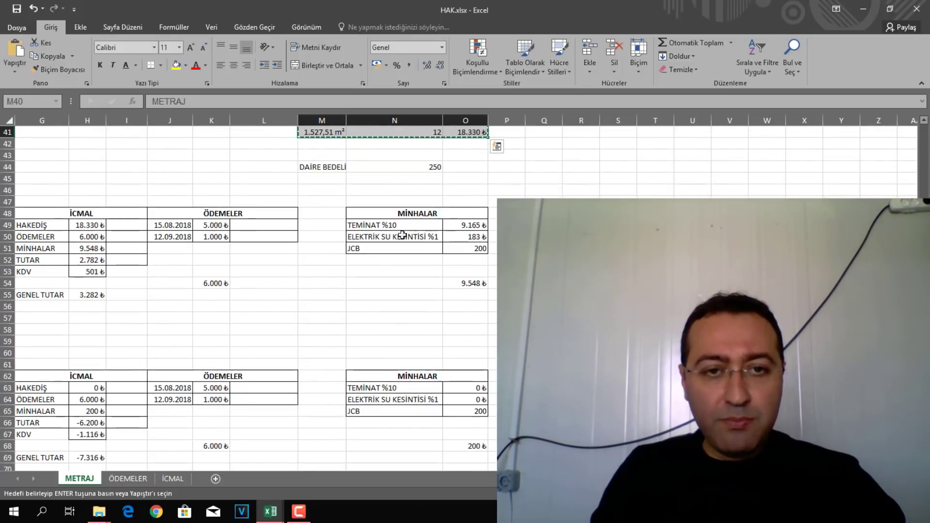
pyautogui.click(318, 320)
pyautogui.click(318, 338)
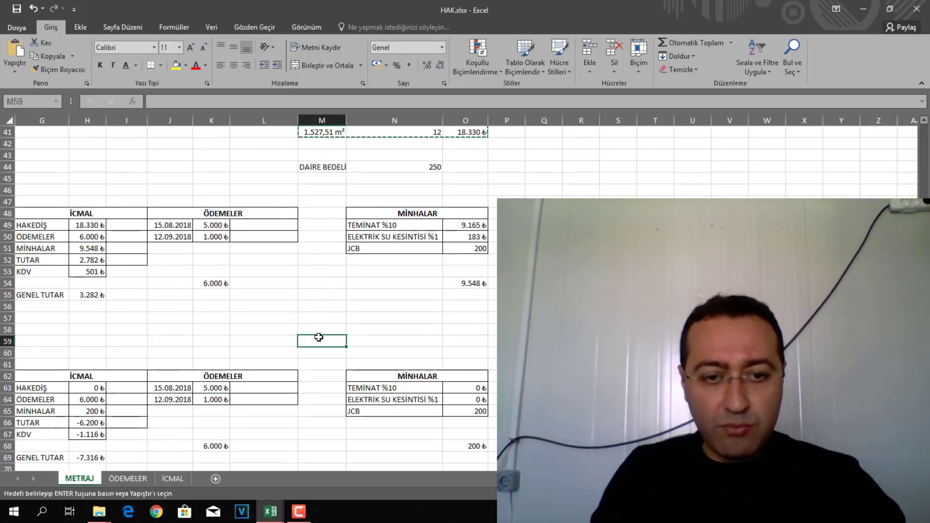
pyautogui.press('Return')
pyautogui.scroll(-3, 325, 337)
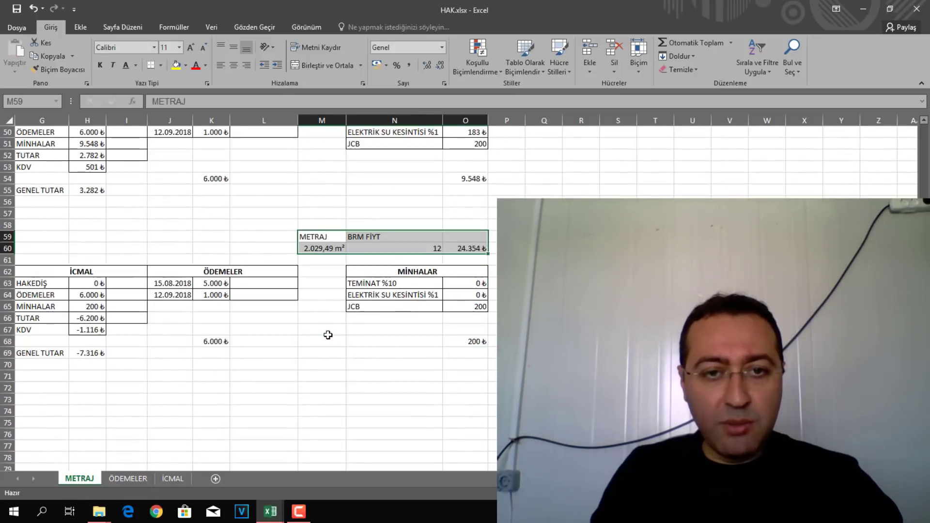
pyautogui.scroll(-2, 328, 335)
pyautogui.click(319, 334)
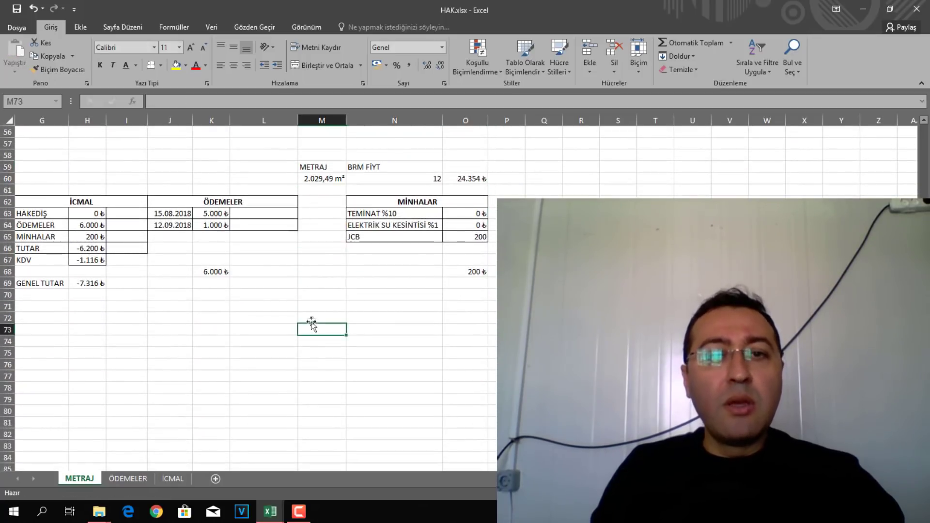
# Add cell borders to the block M59:O60 and set the METRAJ quantity in M60 to 10000.
pyautogui.moveTo(315, 167); pyautogui.dragTo(477, 181)
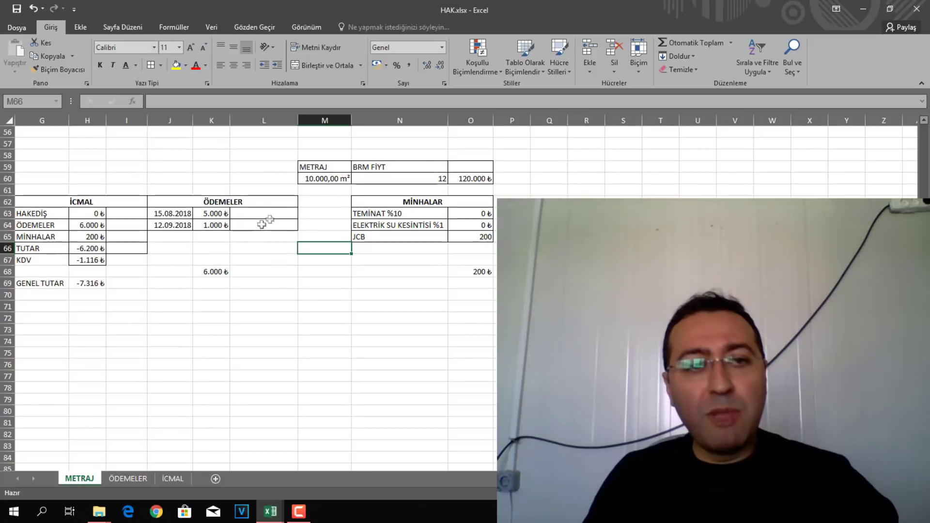
pyautogui.click(313, 179)
# Link the HAKEDİŞ amount in H63 to the METRAJ quantity in M60.
pyautogui.click(101, 214)
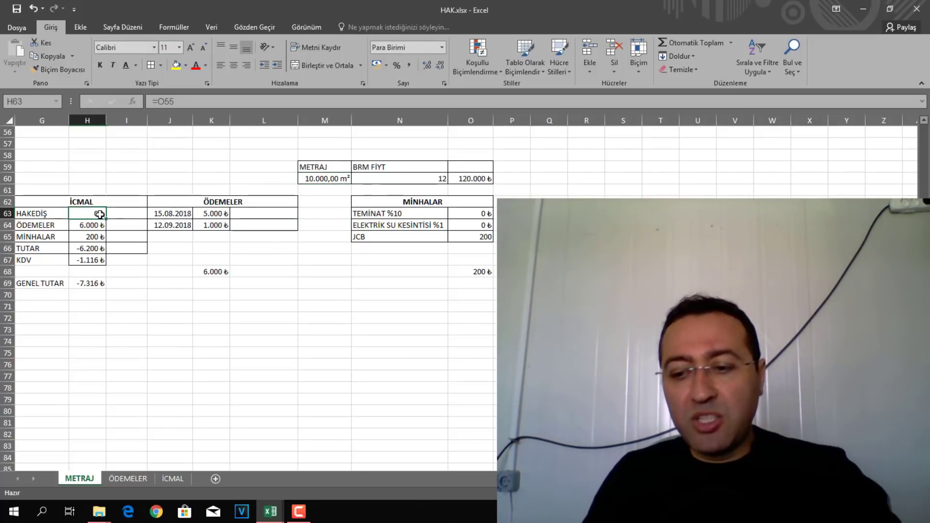
pyautogui.write('+')
pyautogui.click(313, 180)
pyautogui.press('Return')
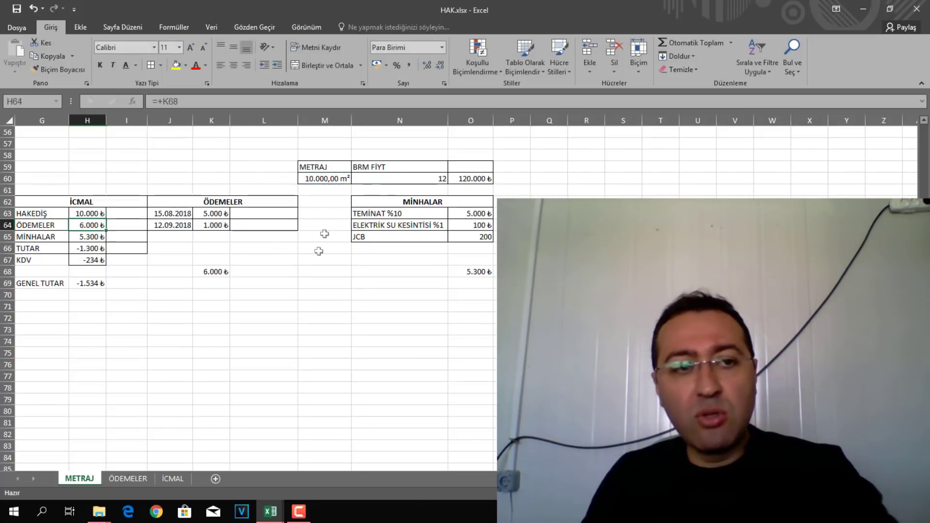
pyautogui.click(270, 308)
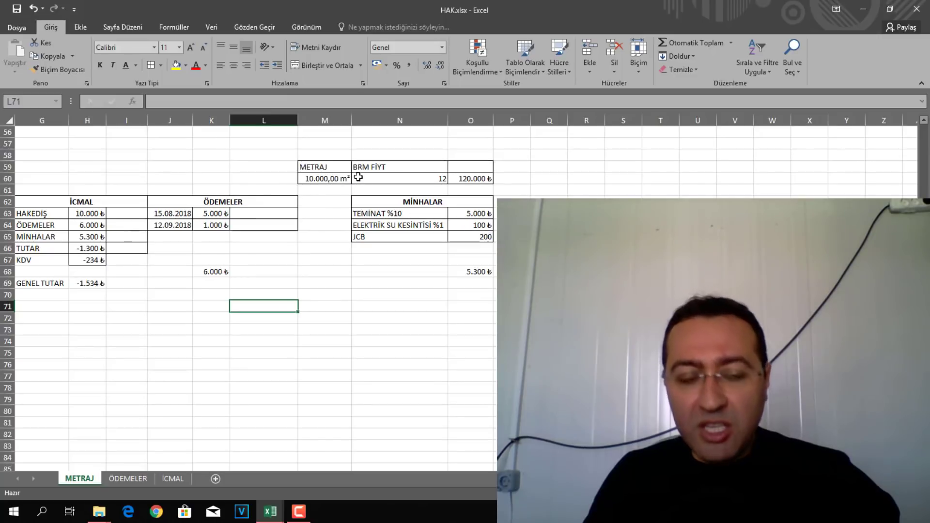
# Add a third payment of 2000 in K65 and extend the date series to 13.09.2018 in J65.
pyautogui.click(212, 234)
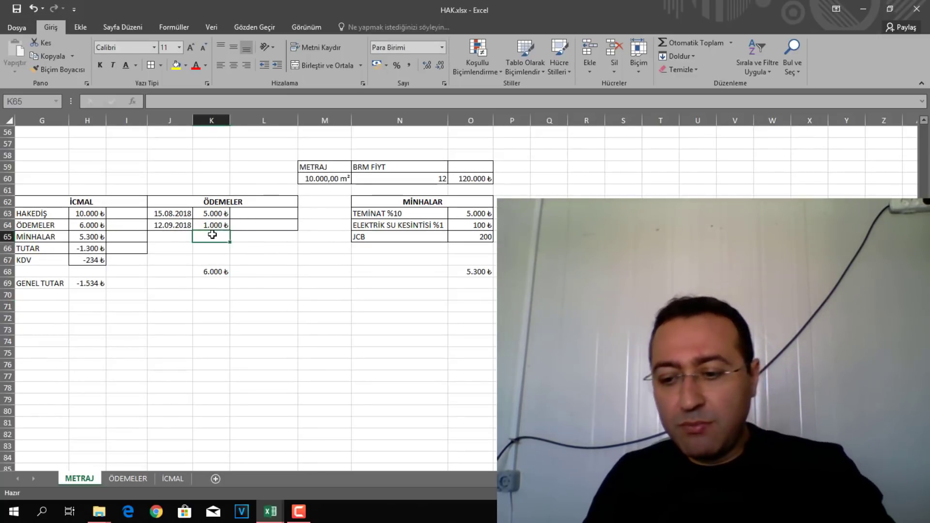
pyautogui.write('2000')
pyautogui.press('Return')
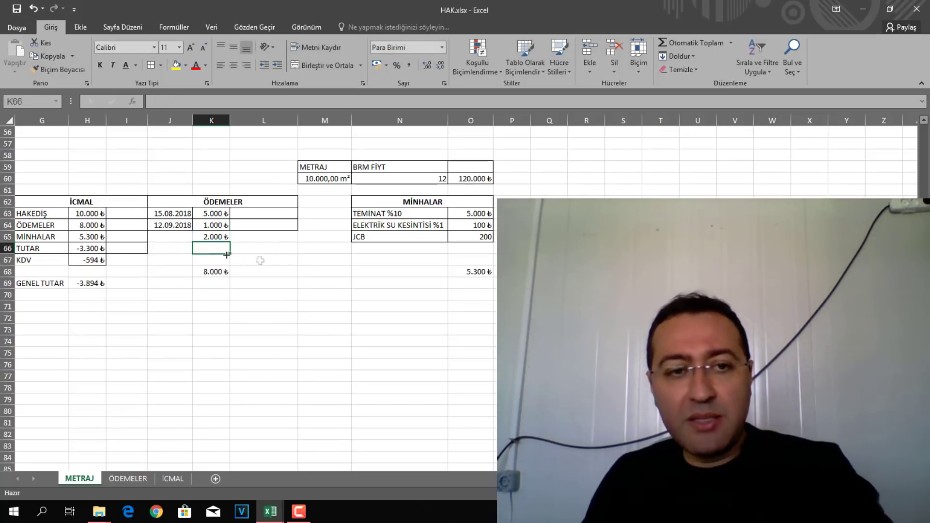
pyautogui.click(177, 226)
pyautogui.moveTo(192, 231); pyautogui.dragTo(192, 242)
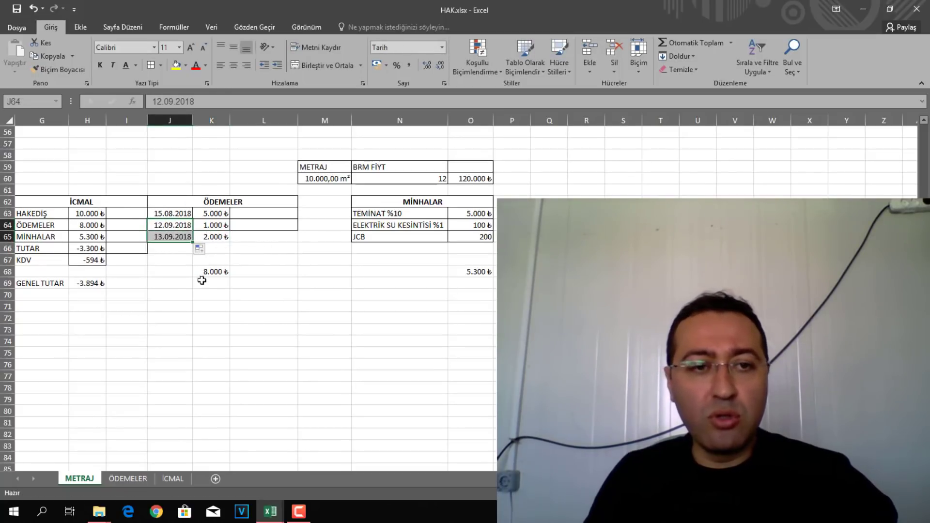
pyautogui.click(213, 281)
pyautogui.click(300, 297)
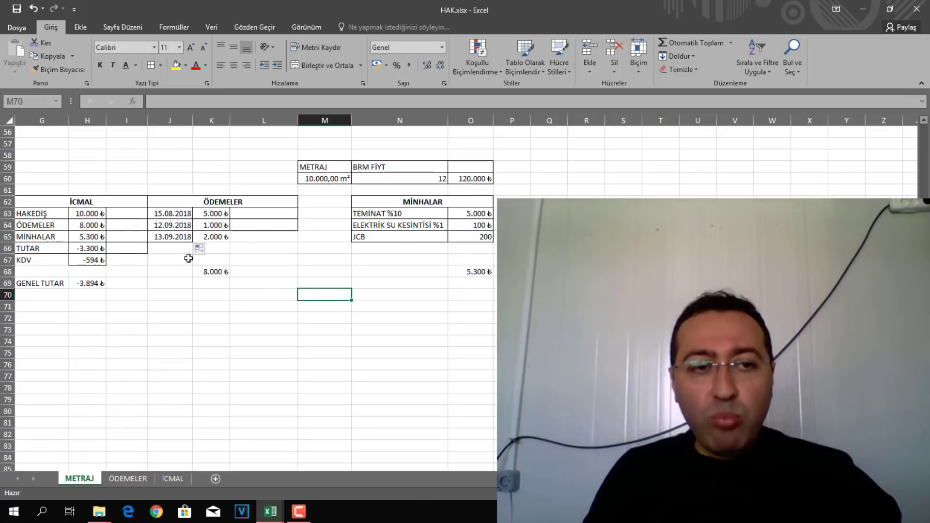
# Link the HAKEDİŞ amount in H63 to the quantity times unit price result in O60.
pyautogui.click(334, 177)
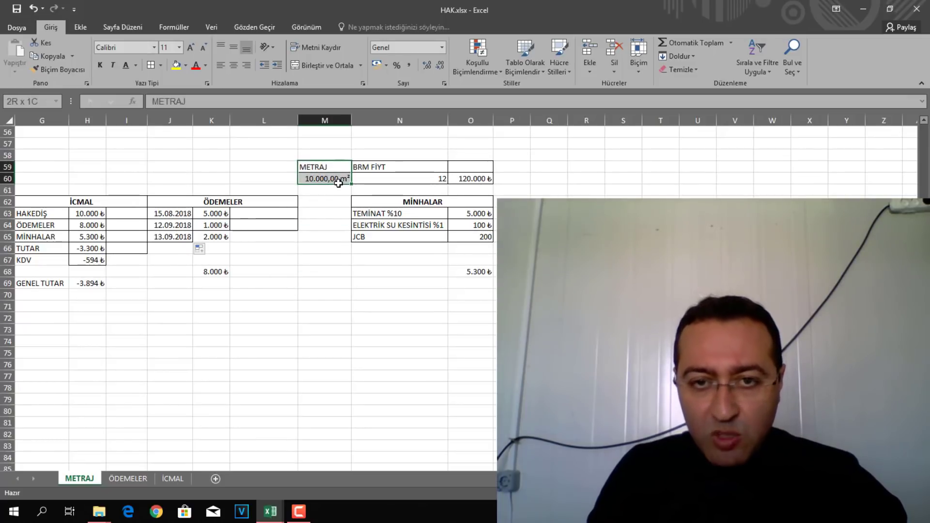
pyautogui.click(392, 179)
pyautogui.click(467, 176)
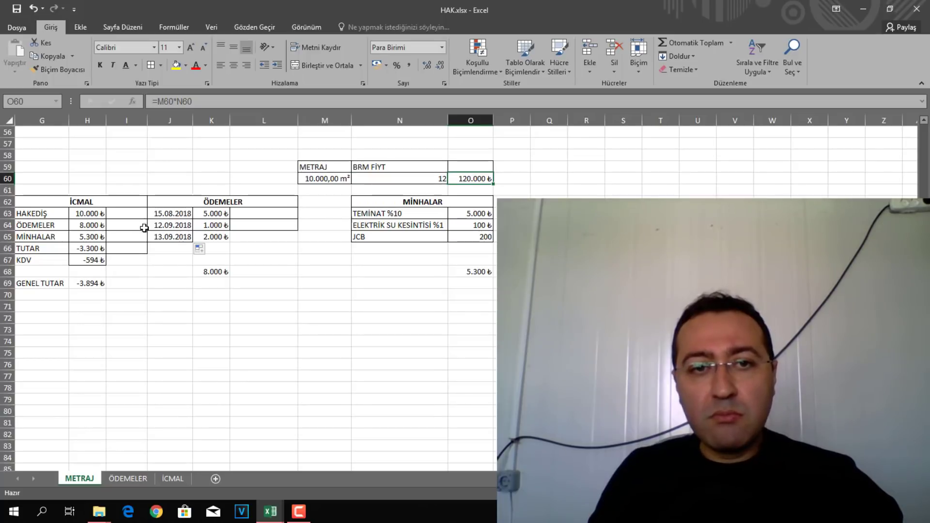
pyautogui.click(90, 214)
pyautogui.write('+')
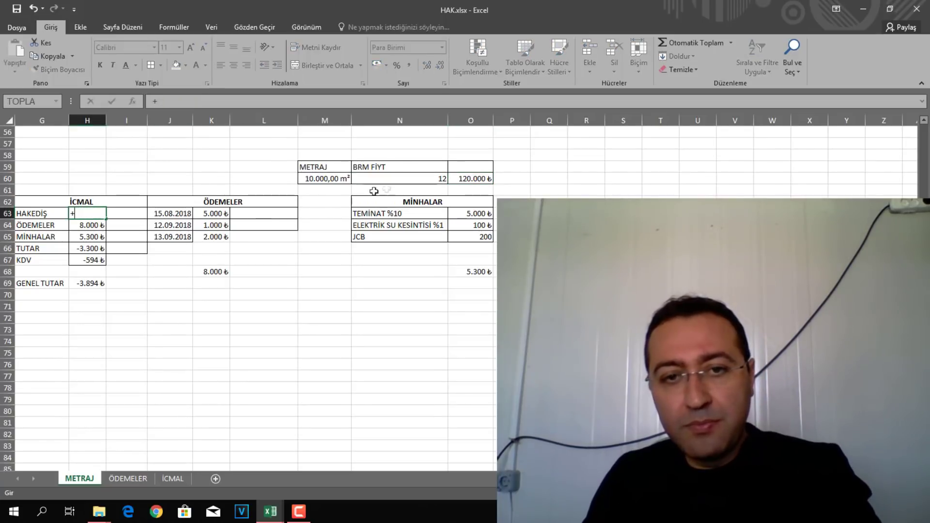
pyautogui.click(475, 177)
pyautogui.press('Return')
pyautogui.click(322, 327)
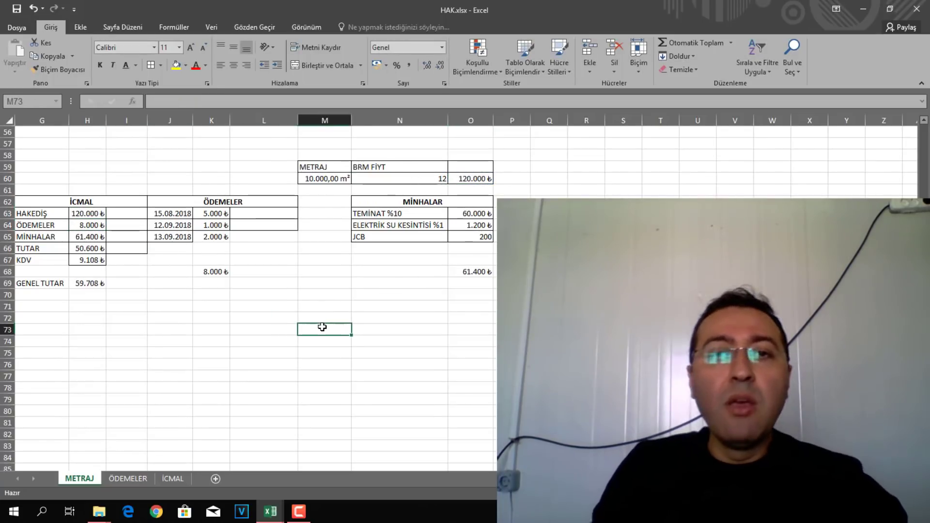
# Examine the METRAJ and unit price block, the ÖDEMELER entries, the İCMAL amounts and the MİNHALAR deductions of the copied sheet section.
pyautogui.moveTo(329, 171); pyautogui.dragTo(333, 180)
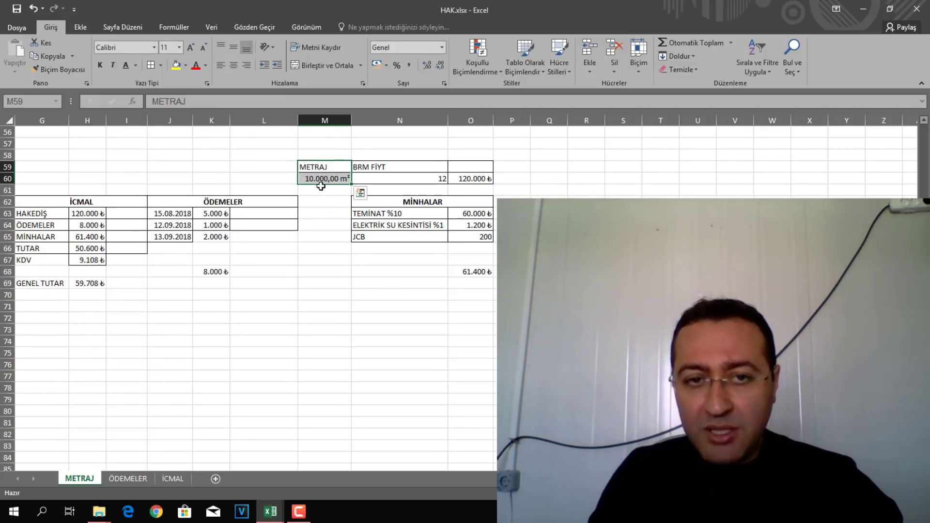
pyautogui.click(434, 179)
pyautogui.moveTo(484, 167); pyautogui.dragTo(485, 176)
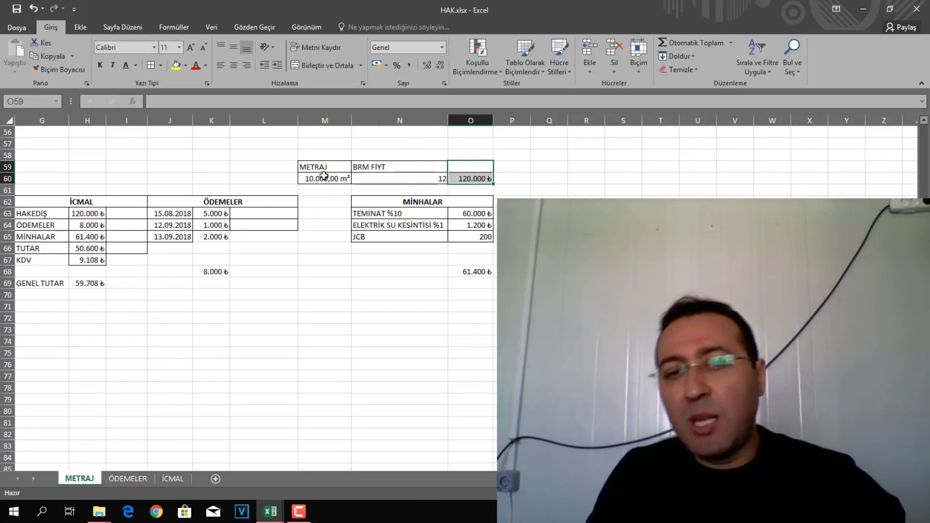
pyautogui.moveTo(179, 213); pyautogui.dragTo(214, 271)
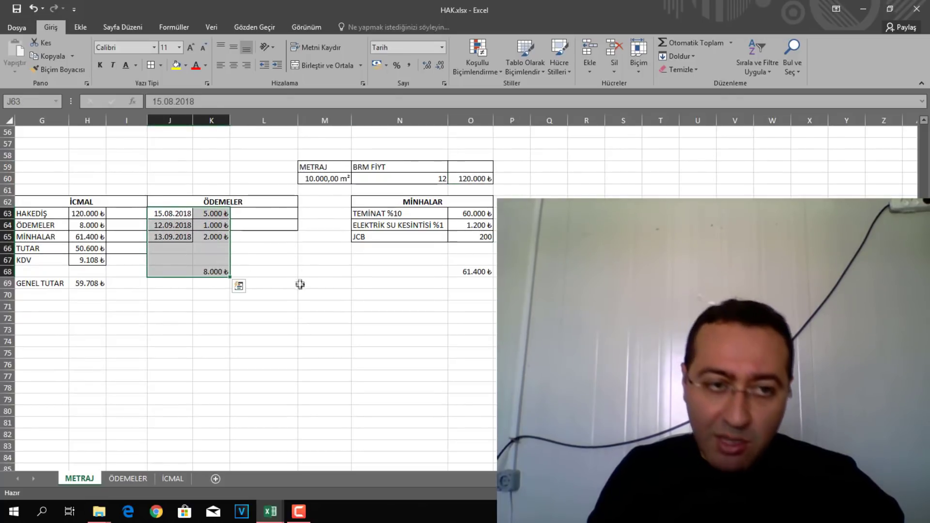
pyautogui.click(291, 295)
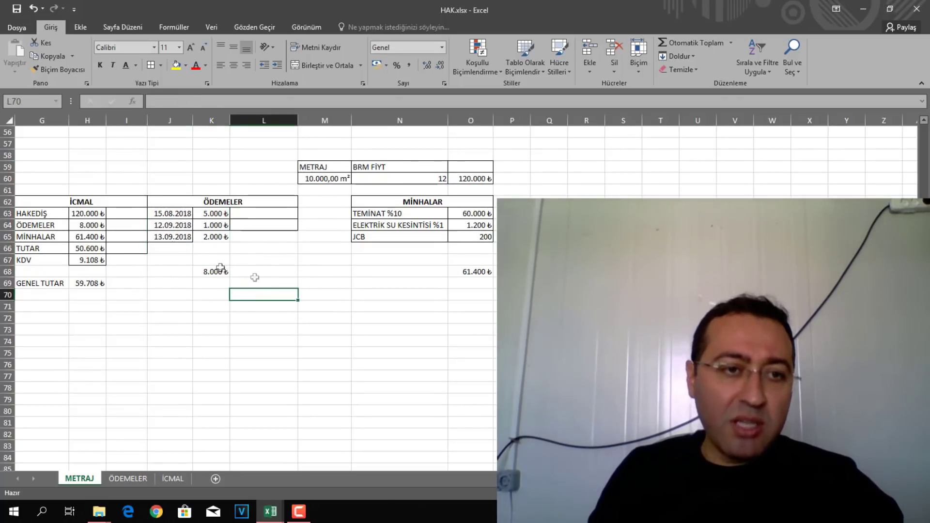
pyautogui.click(93, 212)
pyautogui.click(99, 226)
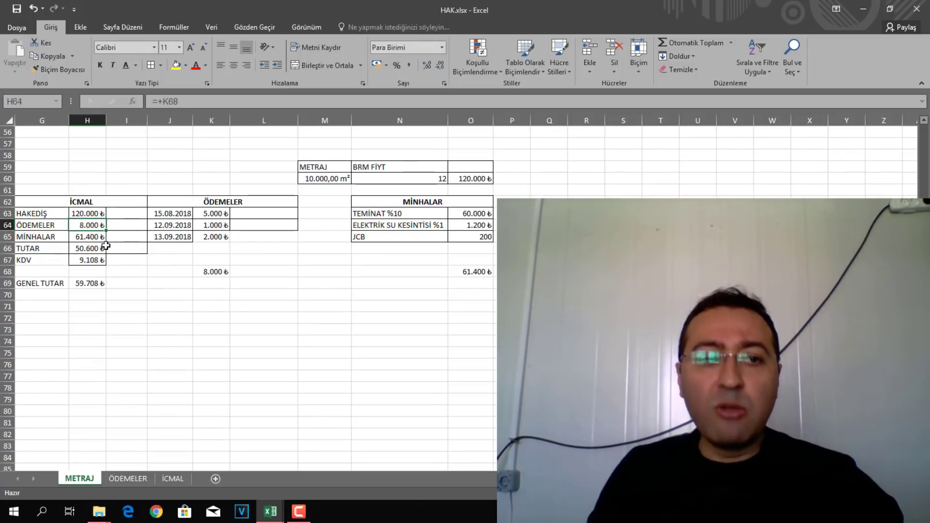
pyautogui.moveTo(461, 213); pyautogui.dragTo(442, 268)
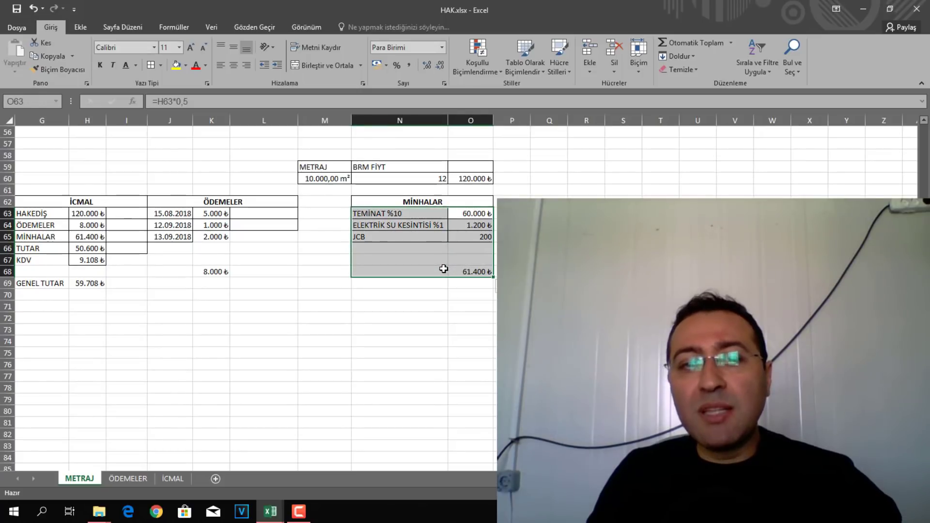
# Change the guarantee deduction label in N63 to TEMİNAT %50.
pyautogui.click(401, 213)
pyautogui.doubleClick(402, 213)
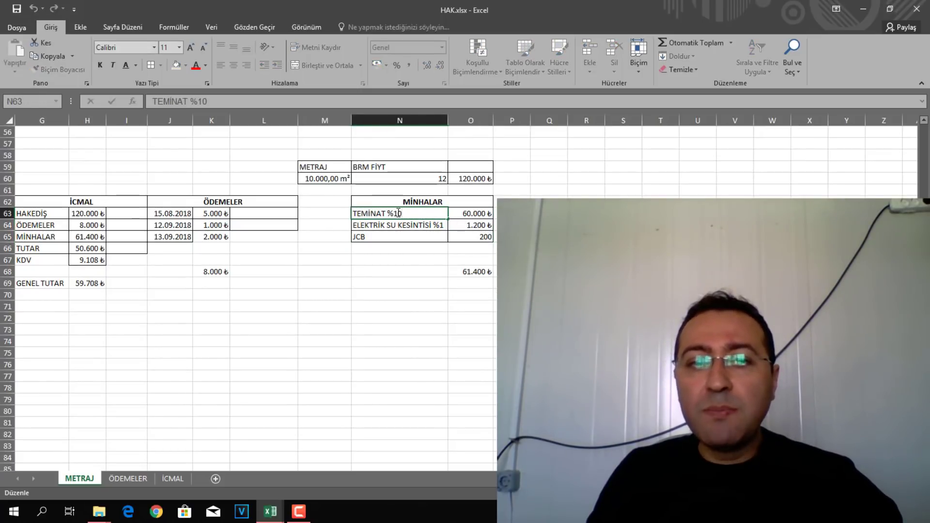
pyautogui.press('BackSpace')
pyautogui.write('5')
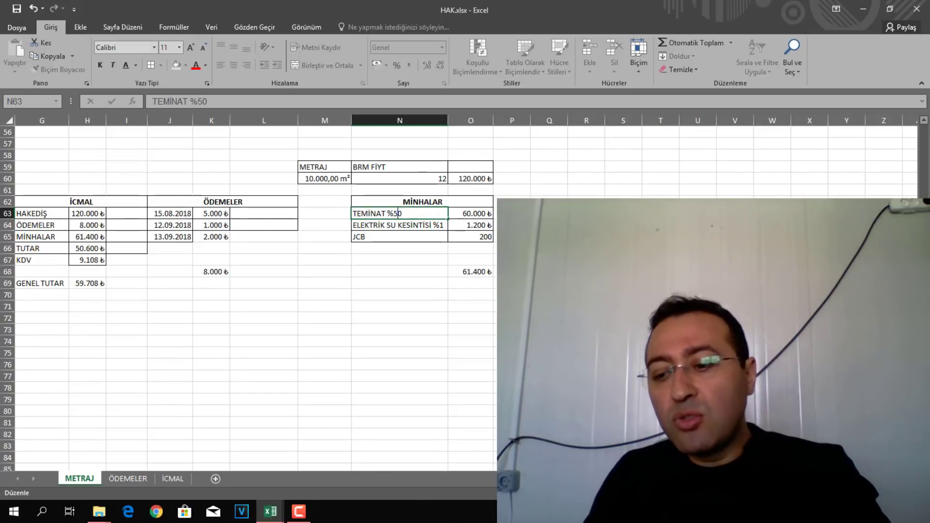
pyautogui.press('Return')
pyautogui.hotkey('shift', 'Up')
pyautogui.hotkey('ctrl', '5')
pyautogui.hotkey('ctrl', 'z')
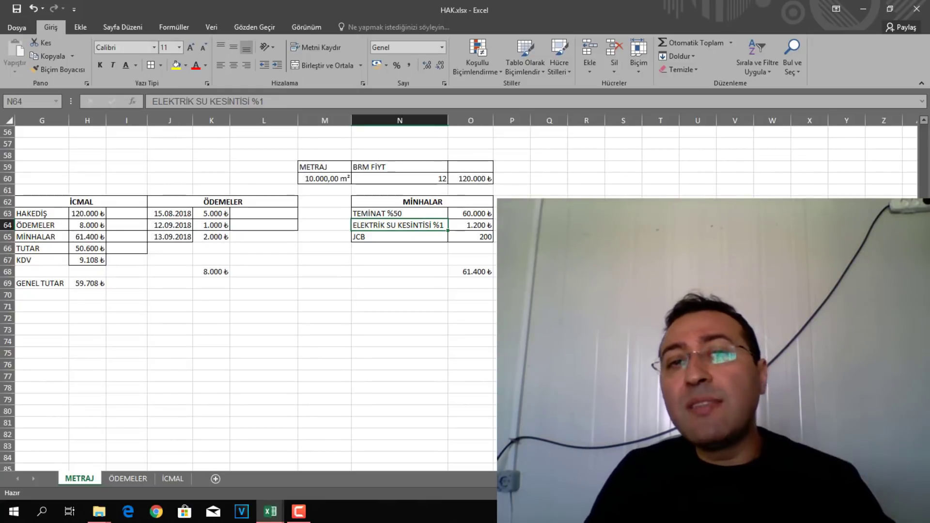
pyautogui.click(421, 264)
pyautogui.click(469, 331)
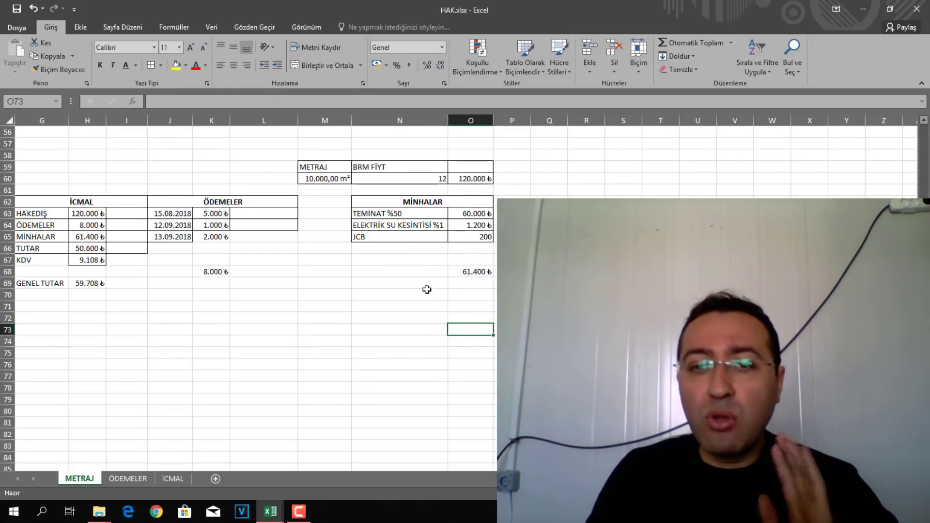
# Clear the JCB deduction's label and amount in N65:O65 of the MİNHALAR table.
pyautogui.moveTo(429, 228); pyautogui.dragTo(470, 221)
pyautogui.moveTo(442, 237); pyautogui.dragTo(473, 237)
pyautogui.press('Delete')
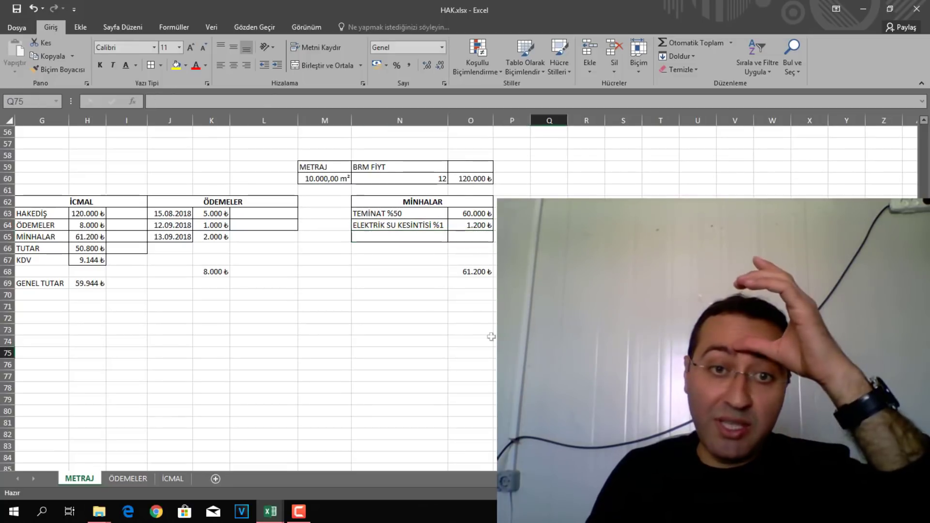
# Add a TRANSPALET deduction of 750 in N65:O65 of the MİNHALAR table.
pyautogui.doubleClick(422, 240)
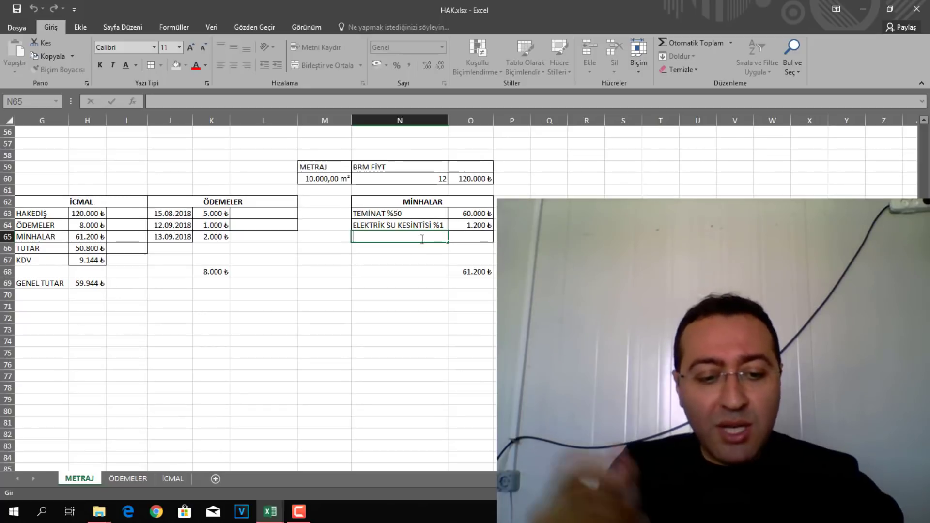
pyautogui.write('TRANSPALET')
pyautogui.press('Tab')
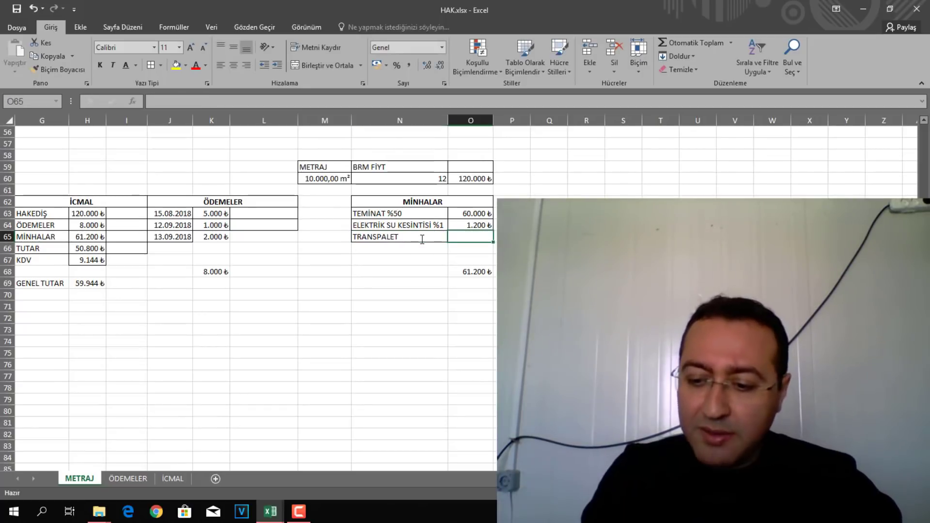
pyautogui.write('750')
pyautogui.press('Return')
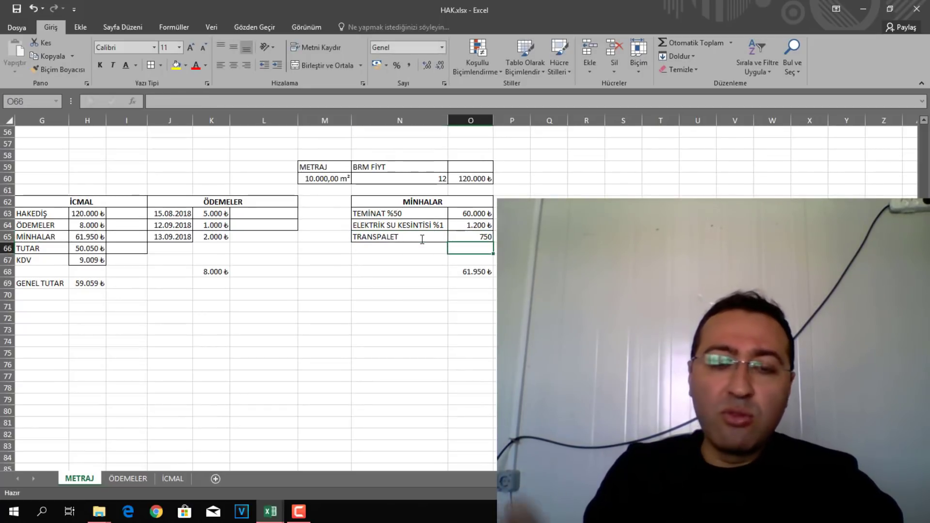
# Add a BIÇAK, KAYIŞ deduction of 250 in N66:O66 below the TRANSPALET row.
pyautogui.click(417, 249)
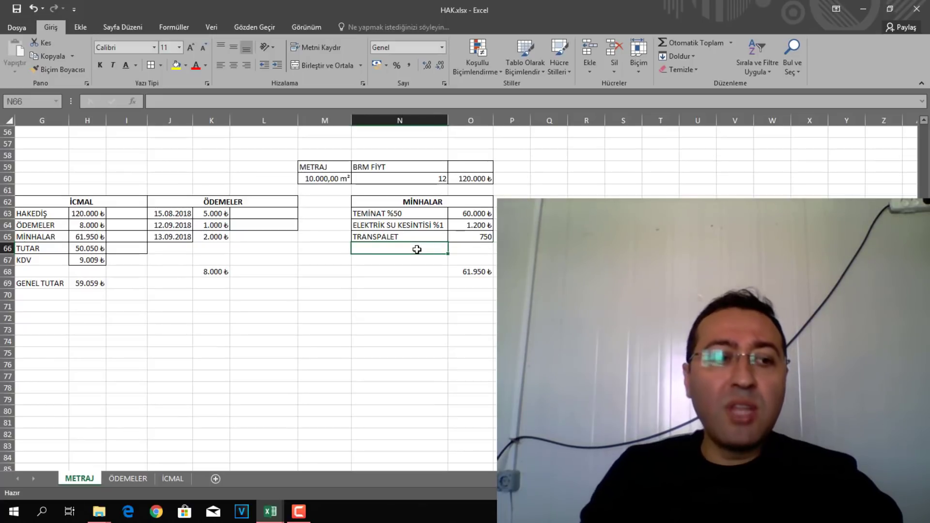
pyautogui.write('BI')
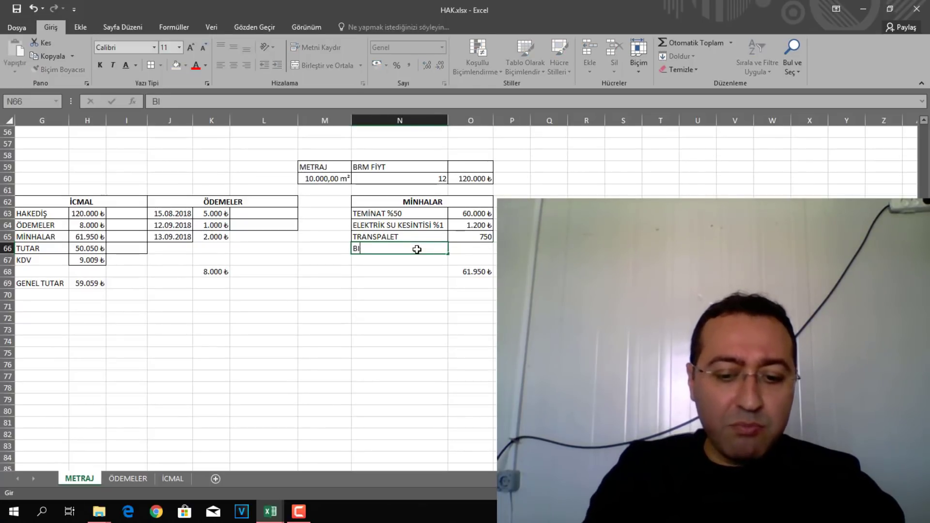
pyautogui.write('ÇAK, KAYIŞ')
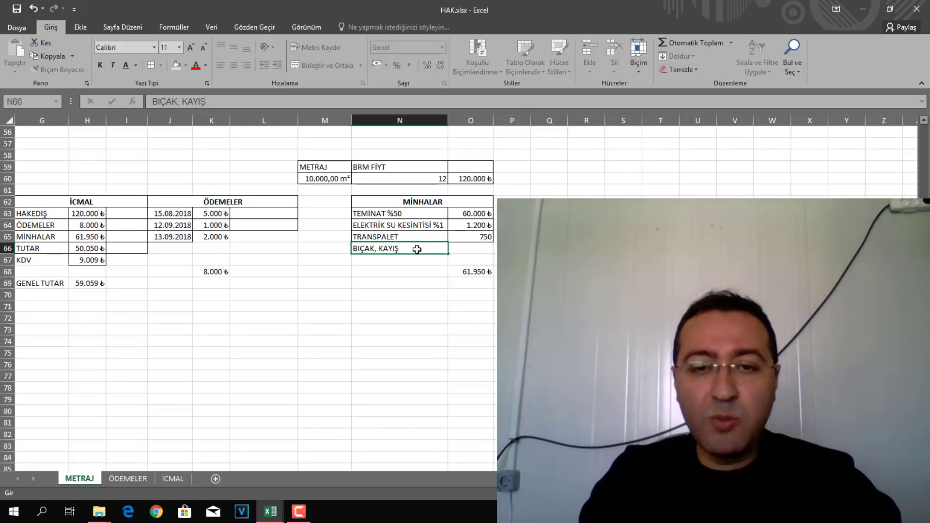
pyautogui.press('Tab')
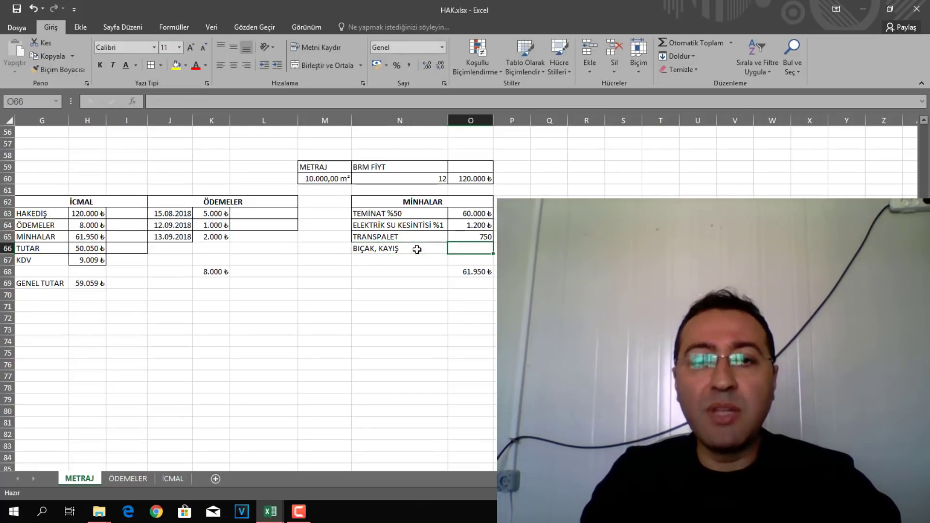
pyautogui.write('250')
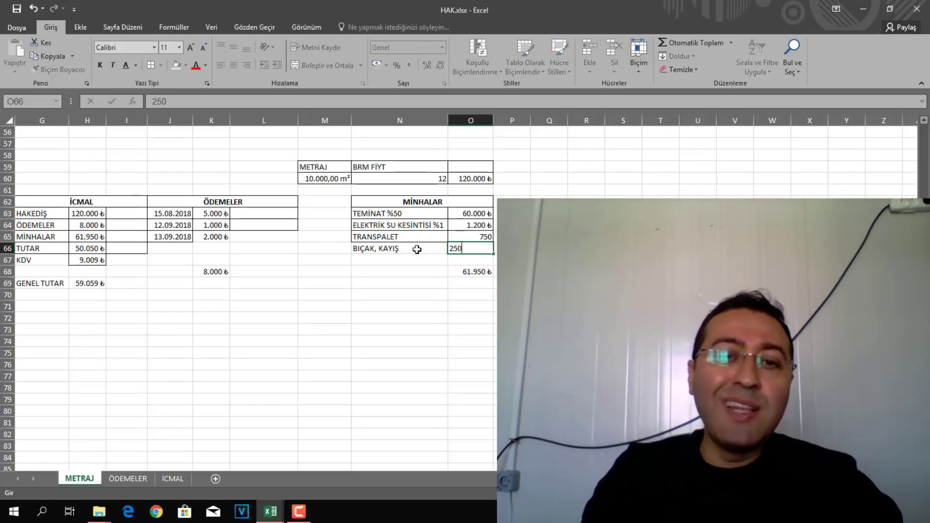
pyautogui.press('Return')
pyautogui.moveTo(213, 329); pyautogui.dragTo(252, 329)
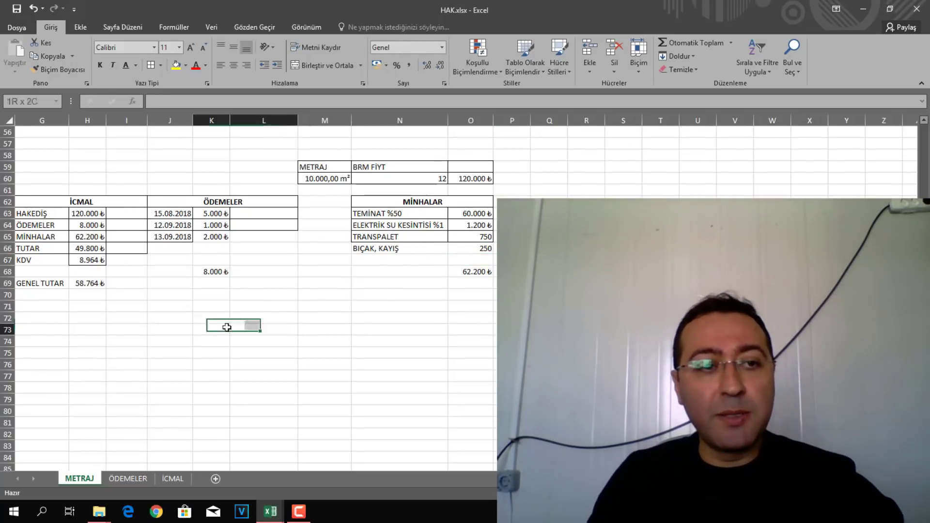
# Make the TUTAR amount in H66 of the İCMAL table bold.
pyautogui.click(81, 236)
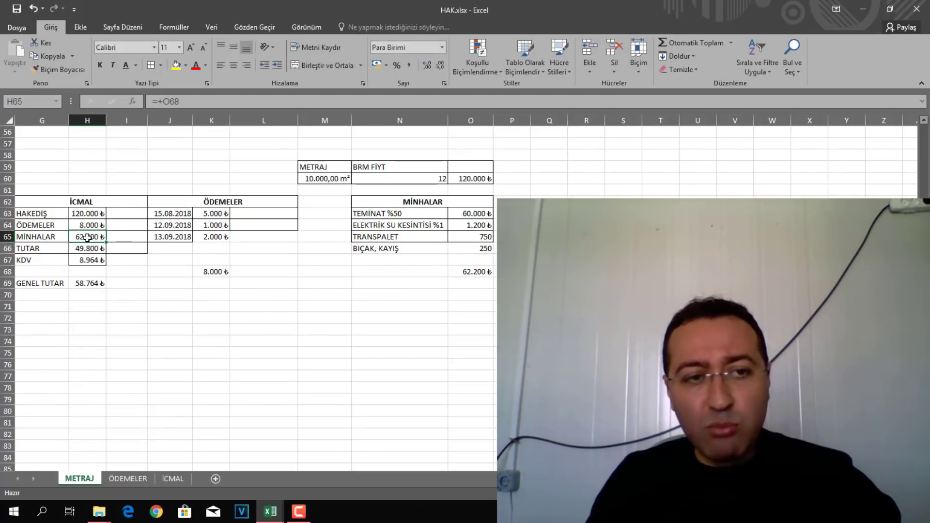
pyautogui.click(87, 225)
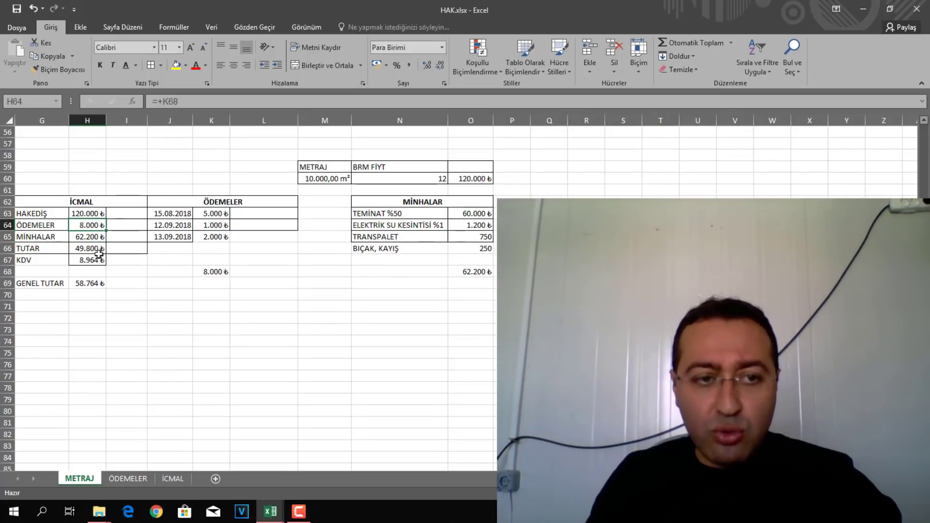
pyautogui.click(77, 249)
pyautogui.click(100, 65)
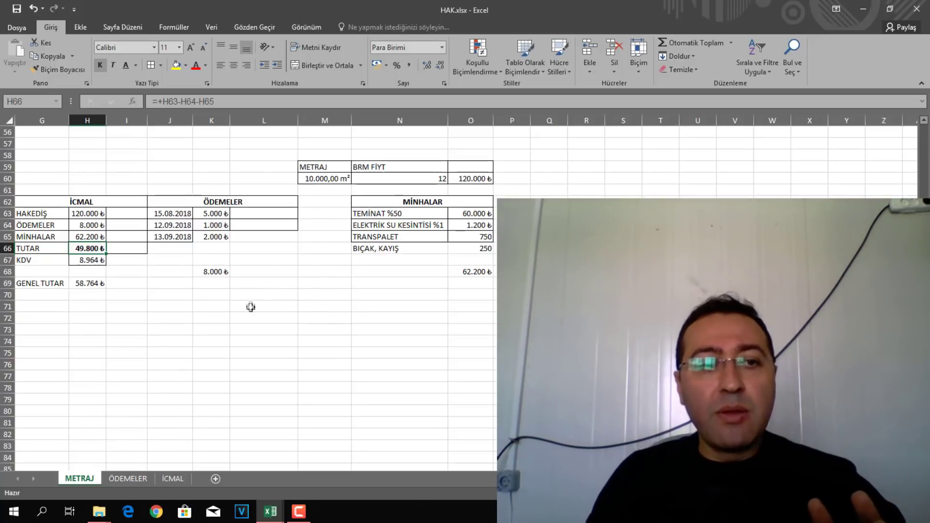
# Set the font colour of the HAKEDİŞ amount in H63 to red.
pyautogui.click(86, 215)
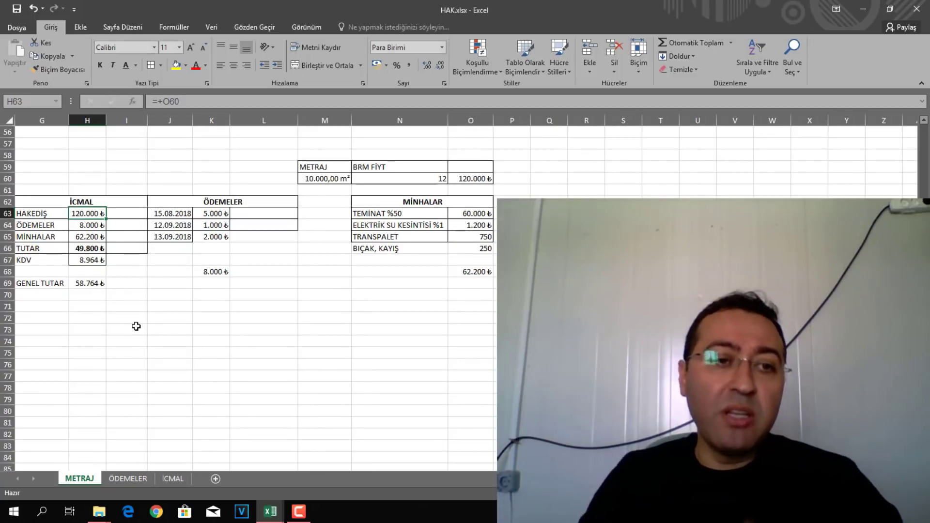
pyautogui.click(196, 68)
pyautogui.click(218, 313)
pyautogui.click(90, 248)
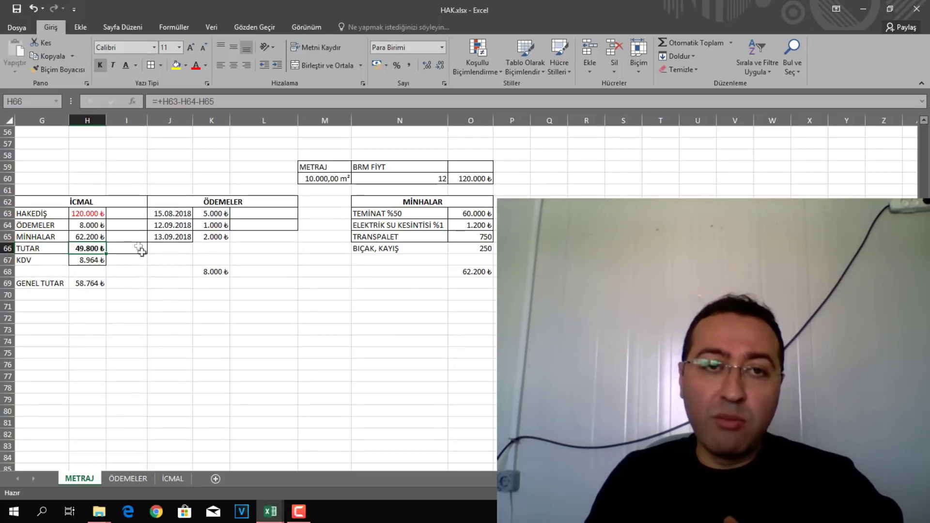
pyautogui.click(415, 213)
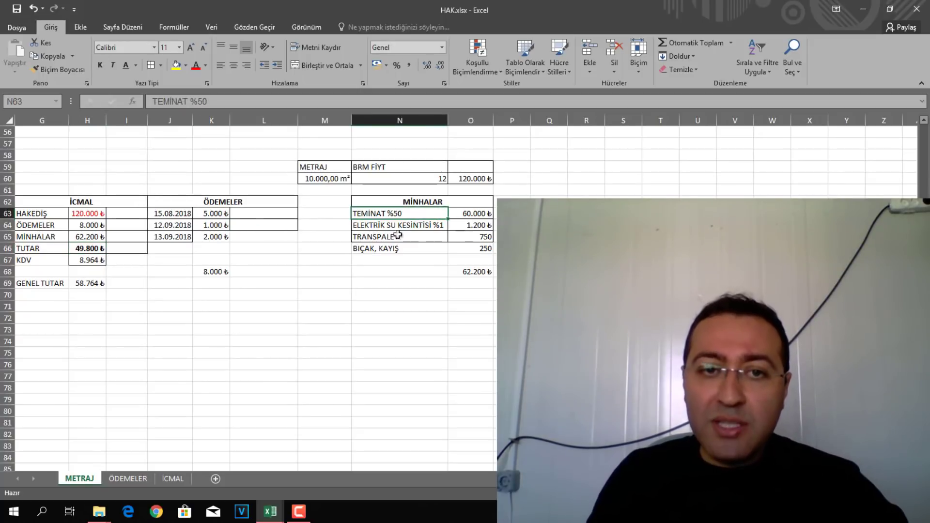
pyautogui.click(88, 214)
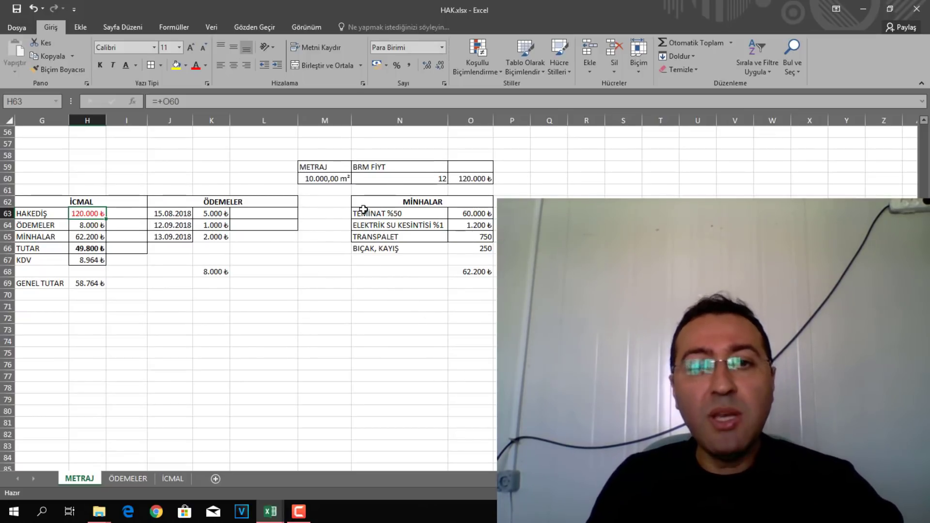
# Set the METRAJ quantity in M60 to 30000 m².
pyautogui.click(312, 183)
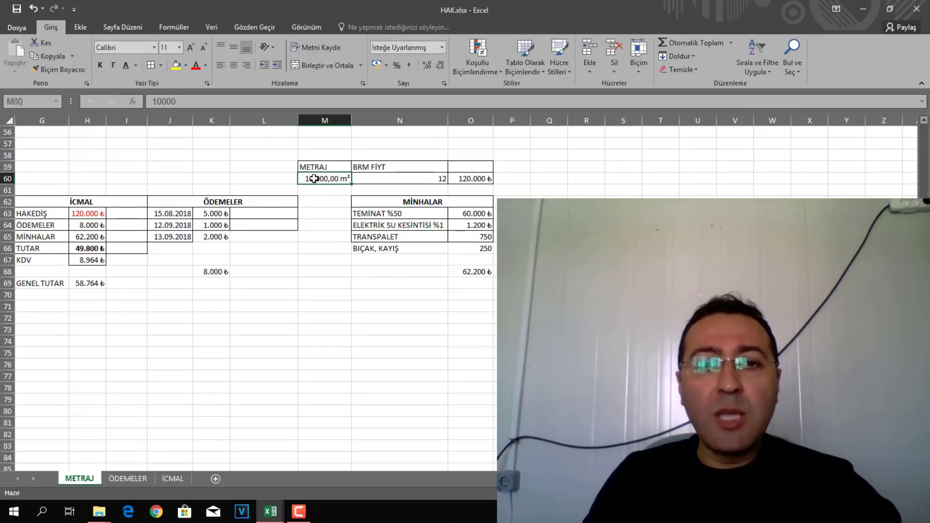
pyautogui.doubleClick(307, 179)
pyautogui.doubleClick(328, 178)
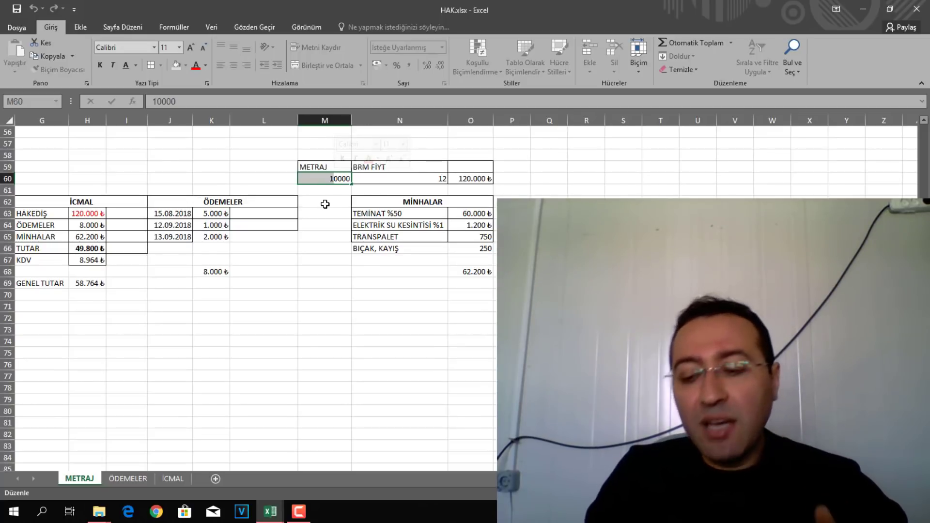
pyautogui.write('3')
pyautogui.press('Return')
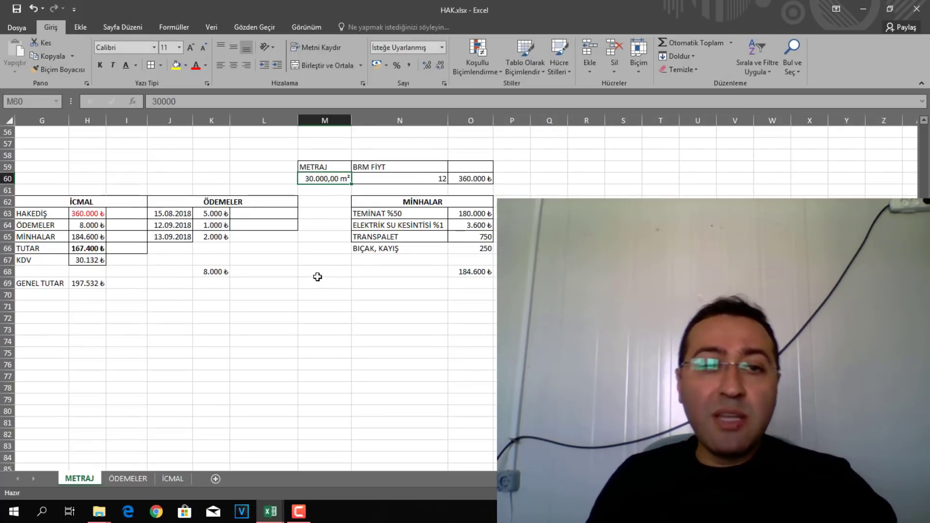
# Enter a payment of 25000 in K66 of the ÖDEMELER table.
pyautogui.click(222, 247)
pyautogui.write('1')
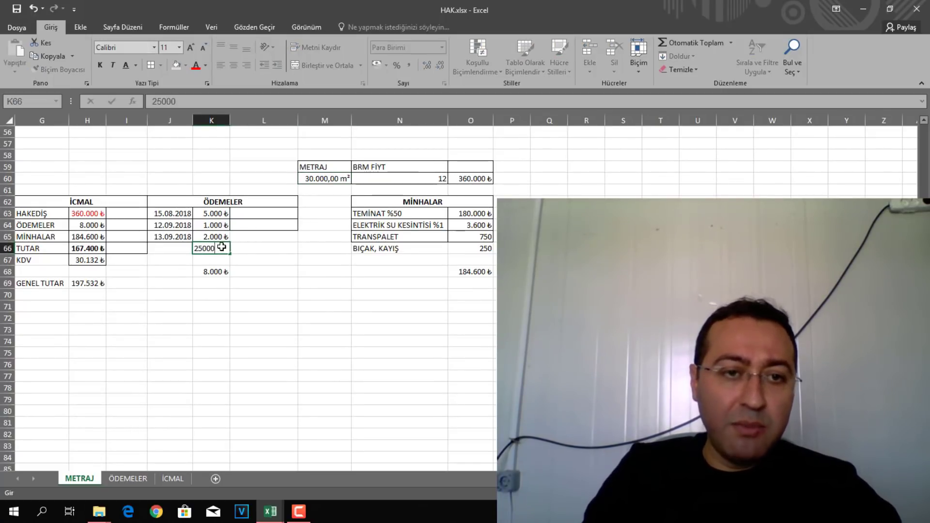
pyautogui.write('5000')
pyautogui.press('Return')
pyautogui.click(342, 329)
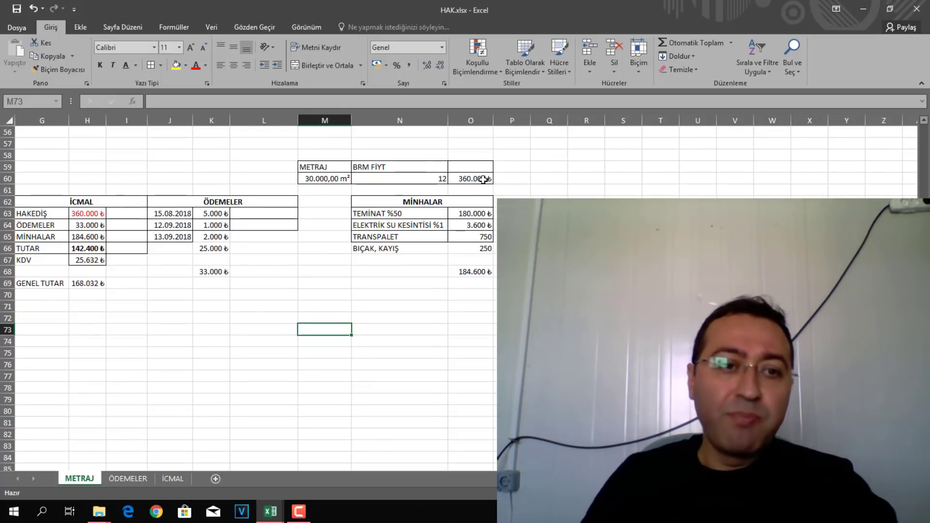
pyautogui.click(214, 272)
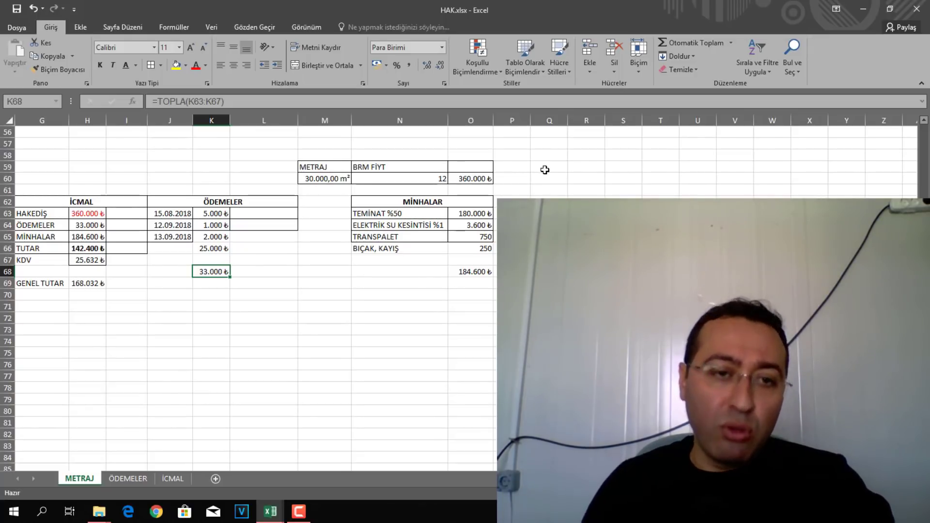
pyautogui.click(586, 237)
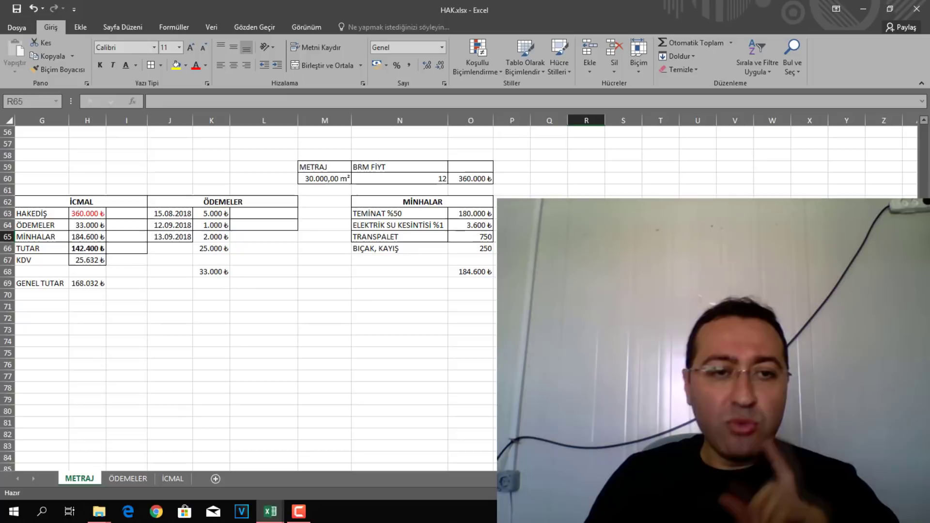
# Change the guarantee deduction to 10%, with the label TEMİNAT %10 in N63 and the formula =H63*0,1 in O63.
pyautogui.click(398, 214)
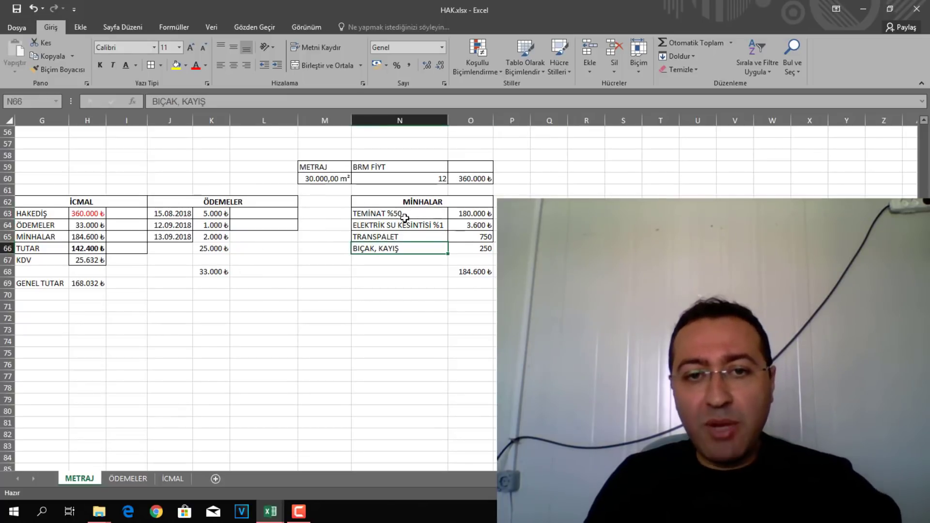
pyautogui.doubleClick(398, 213)
pyautogui.press('BackSpace')
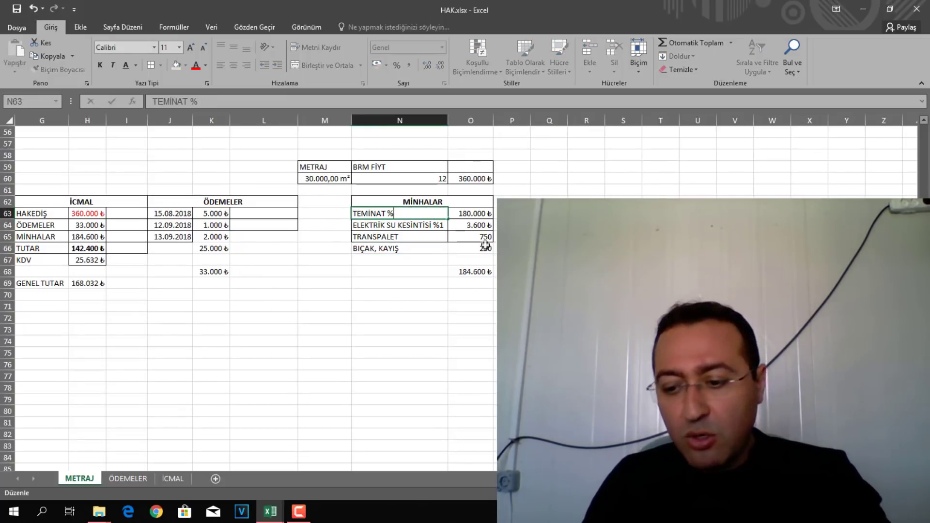
pyautogui.write('10')
pyautogui.press('Tab')
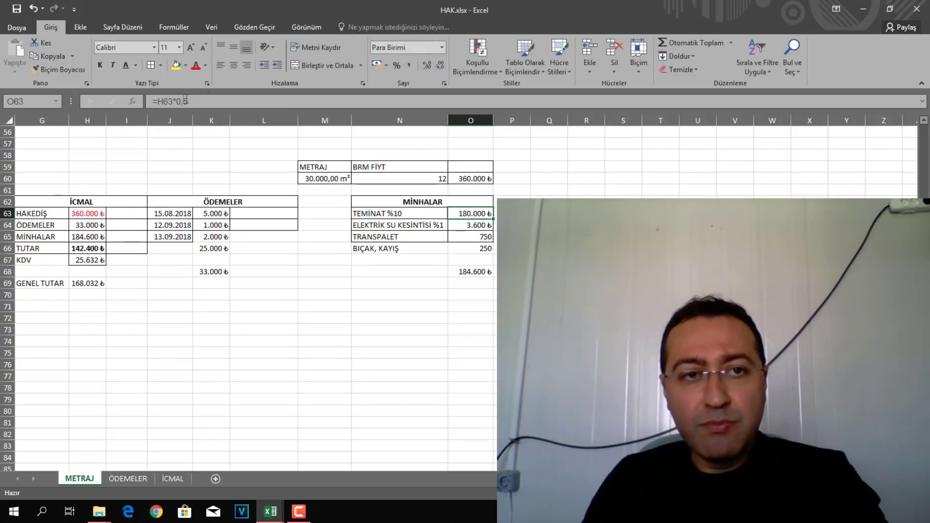
pyautogui.click(196, 102)
pyautogui.press('BackSpace')
pyautogui.write('1')
pyautogui.press('Return')
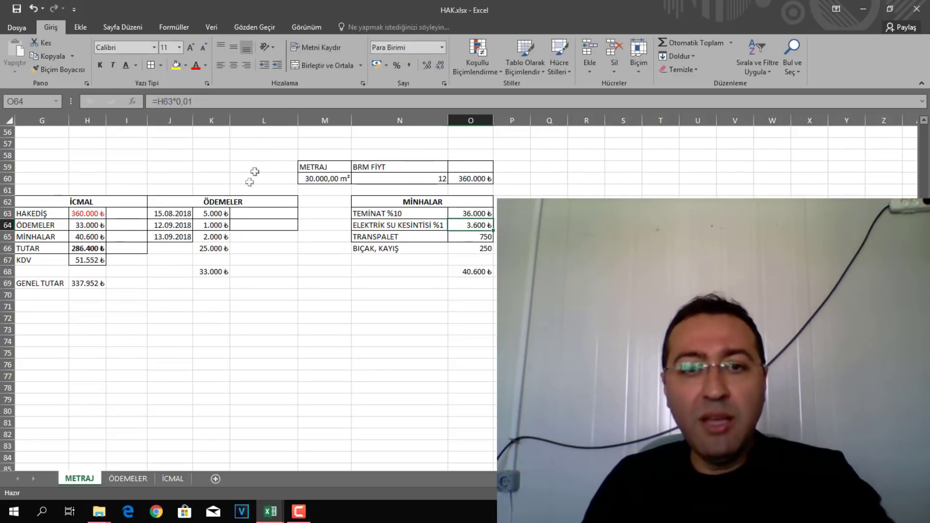
# Enter a payment of 250.000 in K67, below the 25.000 payment.
pyautogui.click(213, 260)
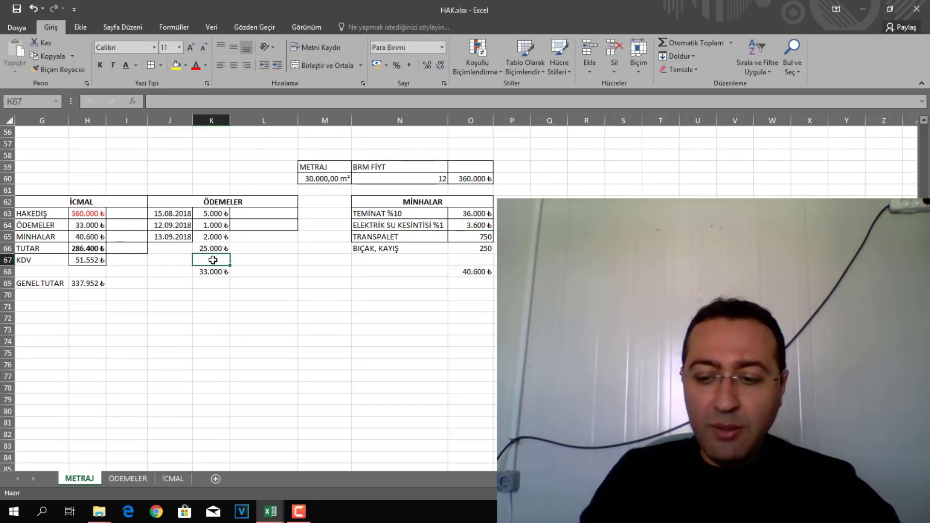
pyautogui.write('250.000')
pyautogui.press('Return')
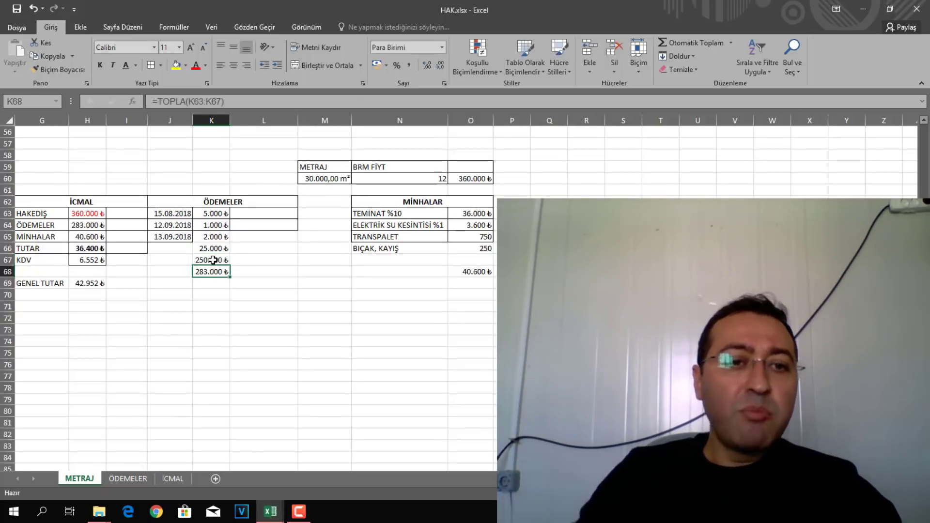
# Label the last three payments BANKA in L65, ELDEN in L66 and DAİRE in L67.
pyautogui.click(268, 260)
pyautogui.write('DAİRE')
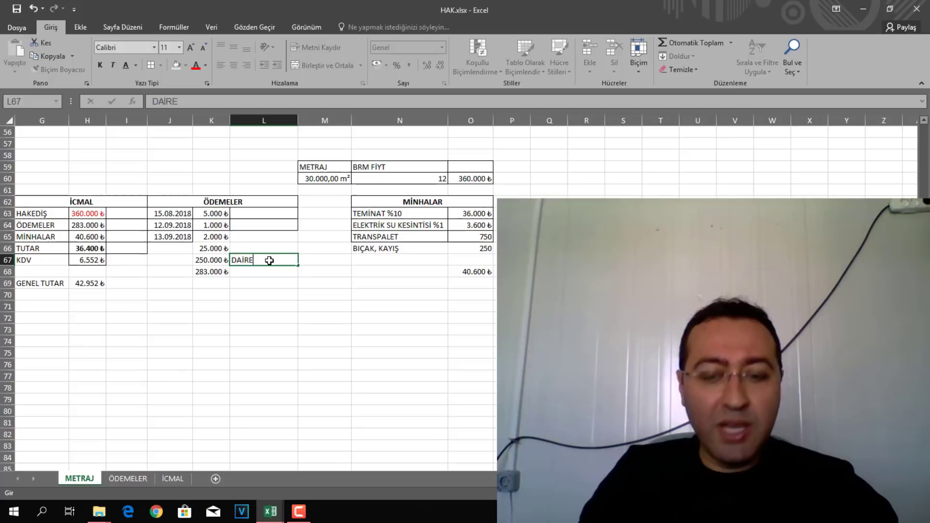
pyautogui.press('Up')
pyautogui.write('EL')
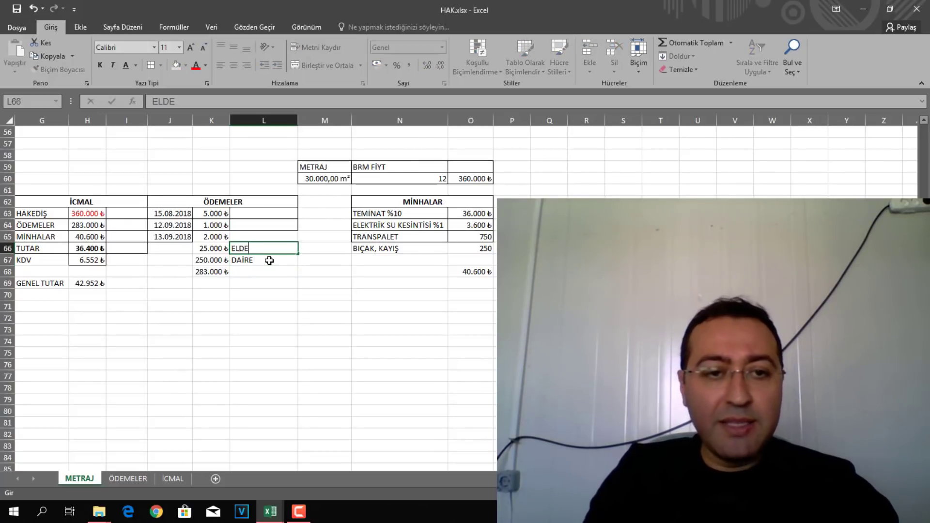
pyautogui.press('Up')
pyautogui.write('BANKA')
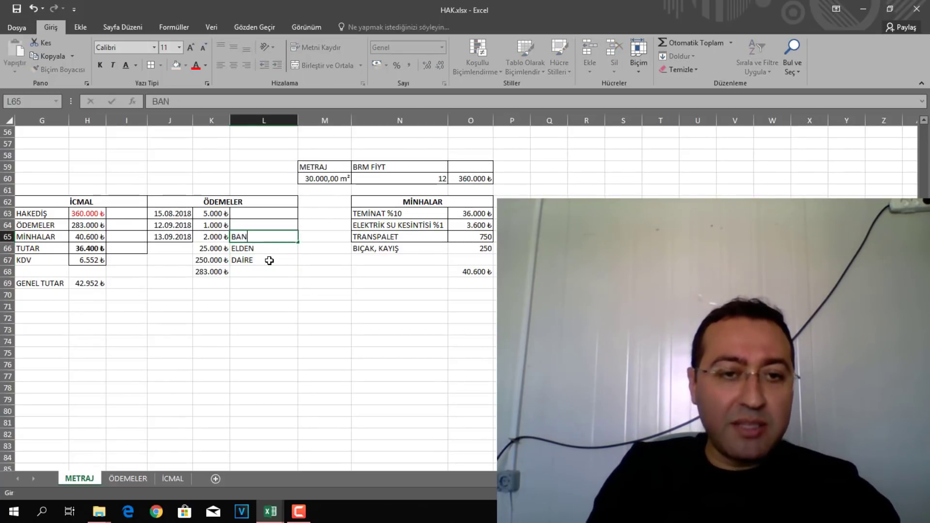
pyautogui.click(283, 341)
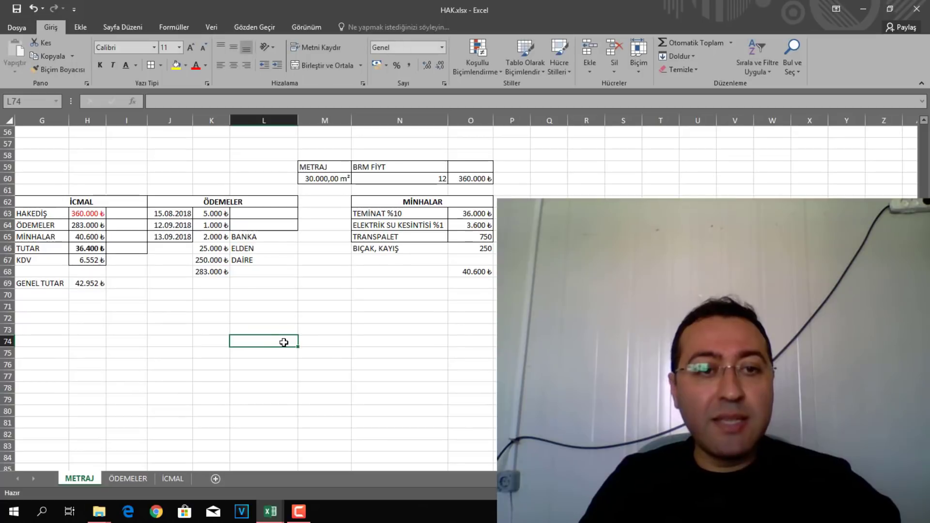
# Move the ÖDEMELER and MİNHALAR totals down to K69 and O69 and make both bold.
pyautogui.click(219, 271)
pyautogui.moveTo(221, 265); pyautogui.dragTo(223, 278)
pyautogui.click(477, 269)
pyautogui.moveTo(478, 265); pyautogui.dragTo(478, 278)
pyautogui.click(214, 286)
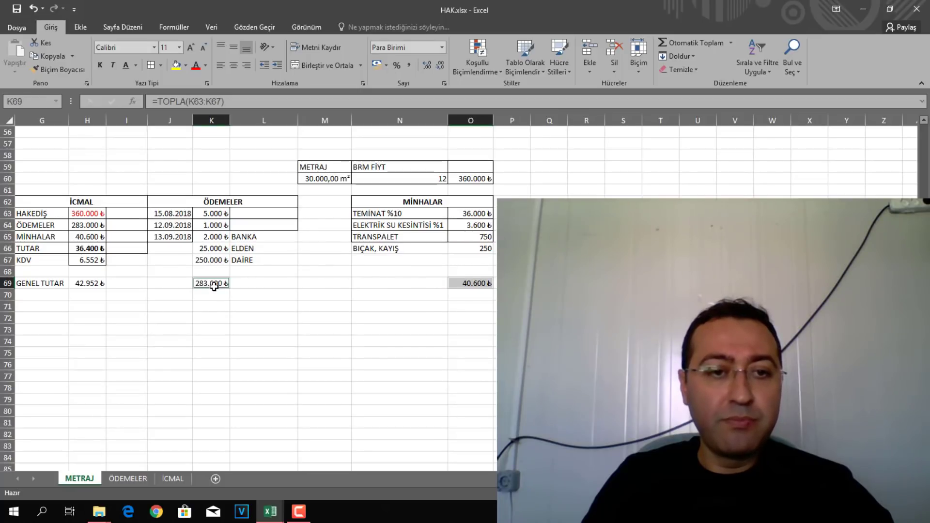
pyautogui.click(102, 70)
pyautogui.click(270, 267)
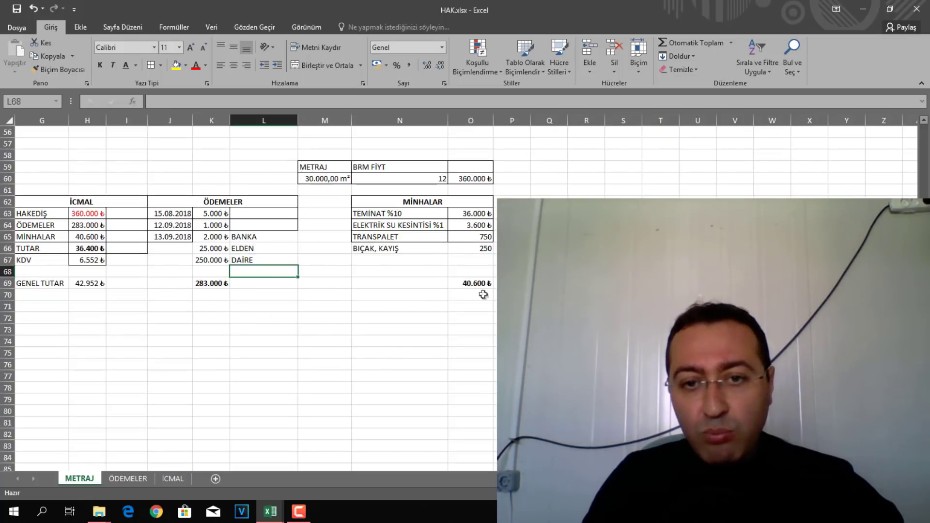
# Review the ÖDEMELER and MİNHALAR totals in K69 and O69, the TUTAR formula in H66 and the DAİRE payment in K67.
pyautogui.click(213, 284)
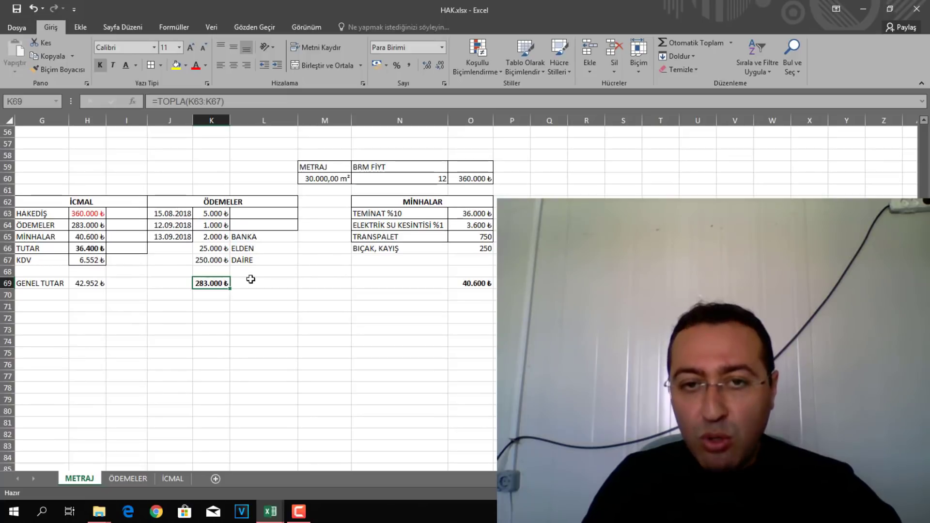
pyautogui.click(476, 284)
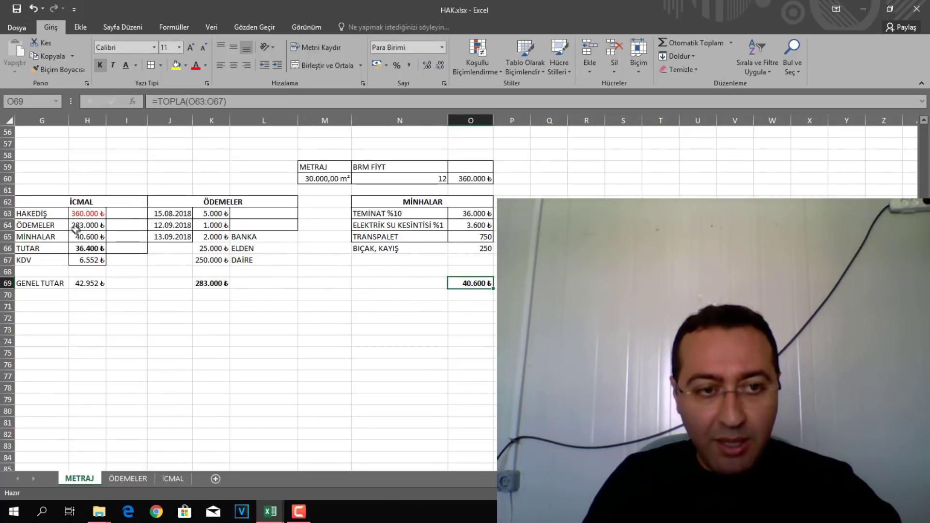
pyautogui.click(95, 249)
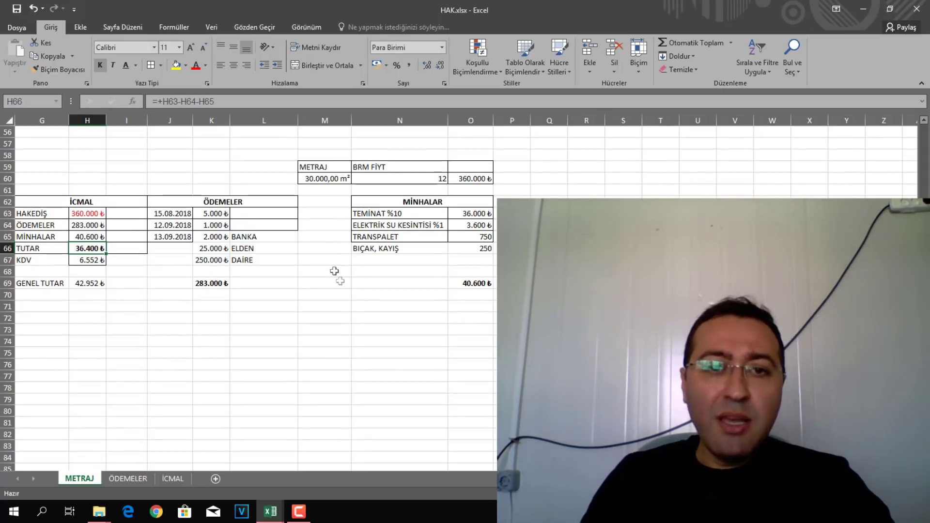
pyautogui.click(225, 259)
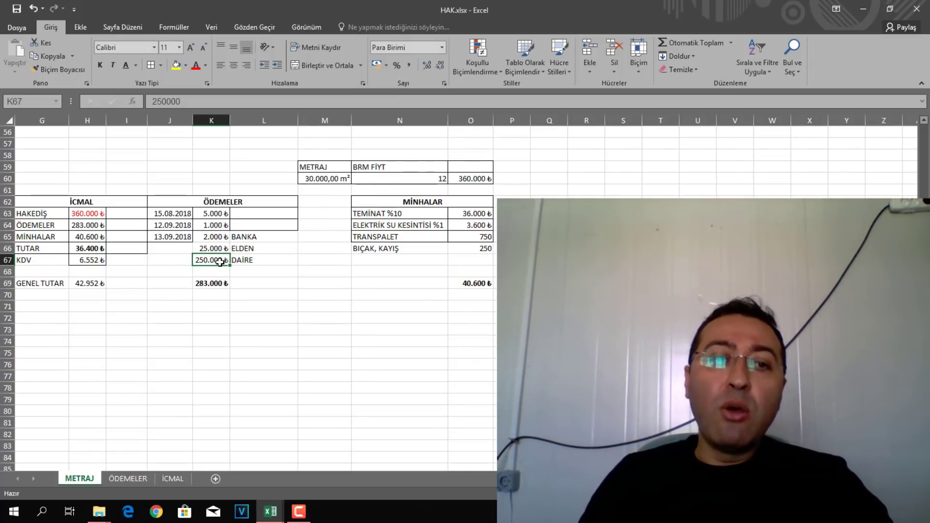
pyautogui.click(282, 307)
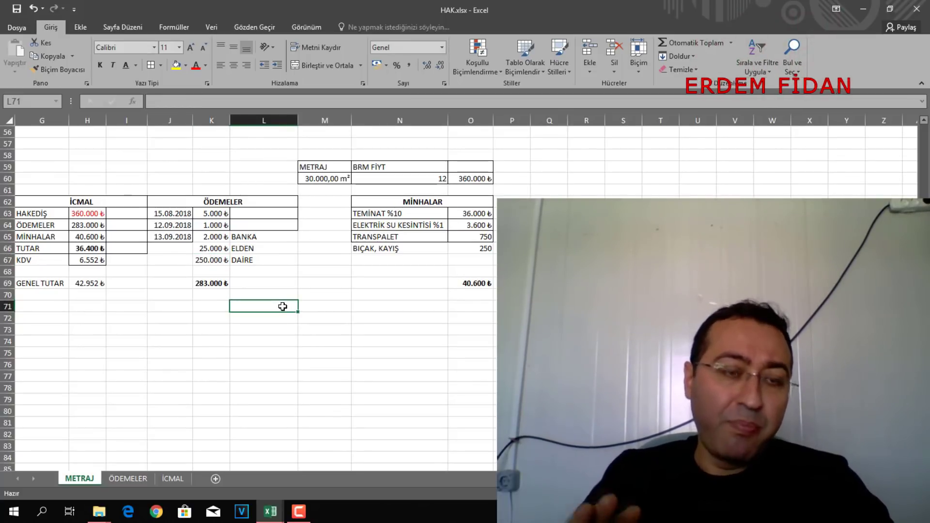
pyautogui.click(359, 317)
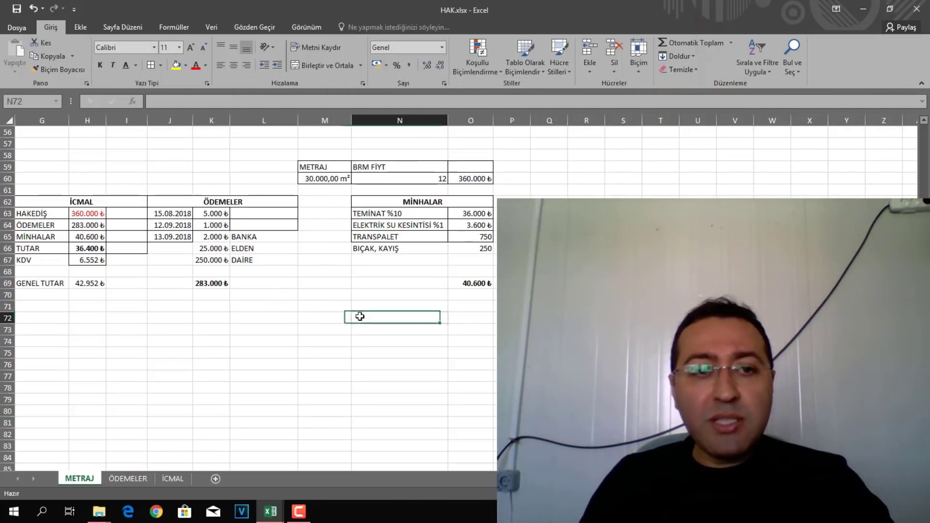
pyautogui.click(219, 262)
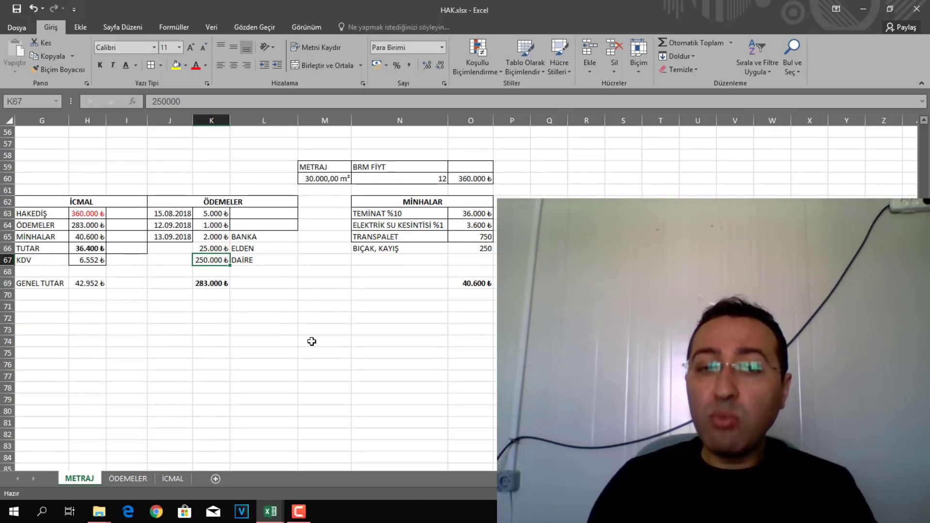
pyautogui.click(321, 320)
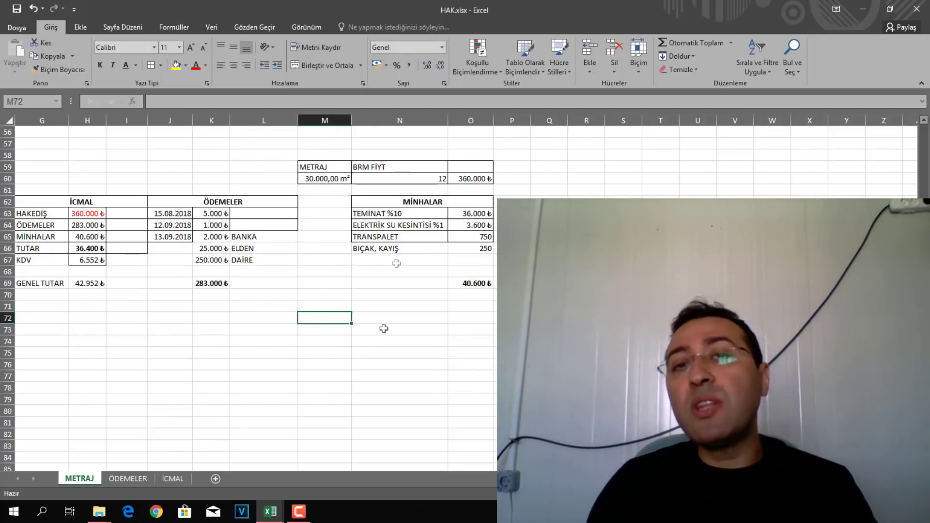